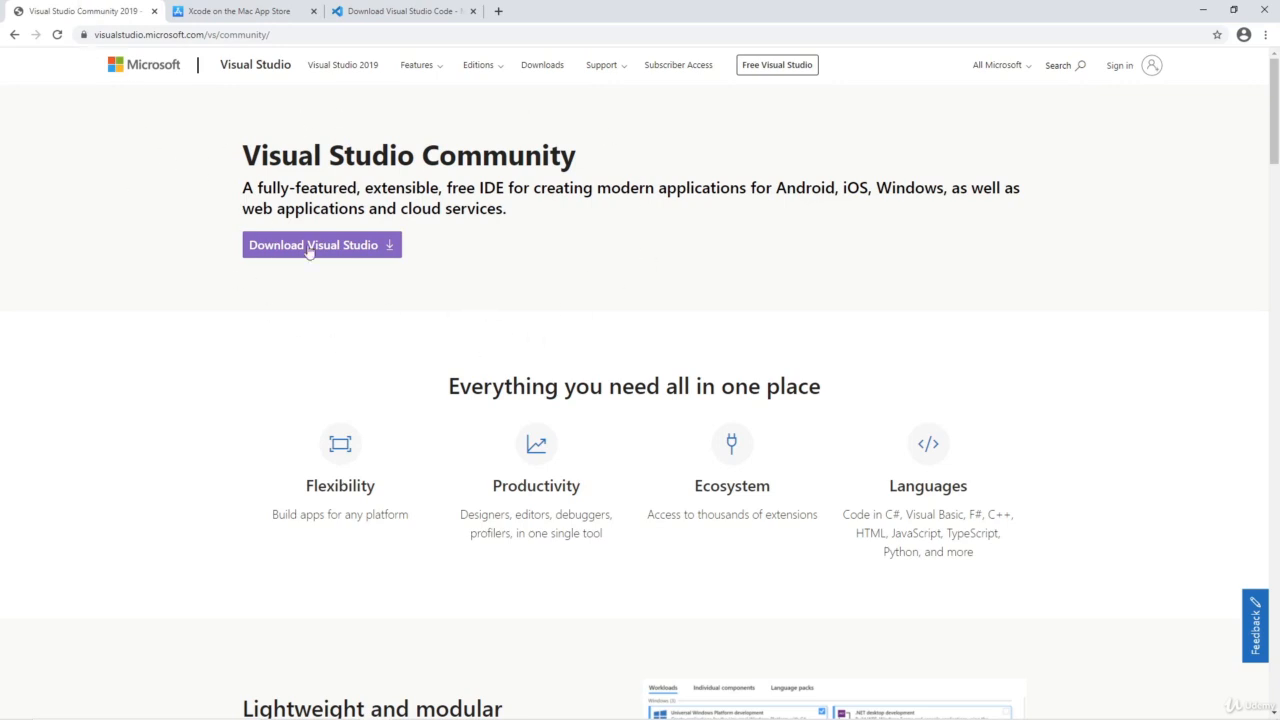
Step: Look over the Xcode and Visual Studio Code download pages, and return to the Visual Studio Community page
click(217, 11)
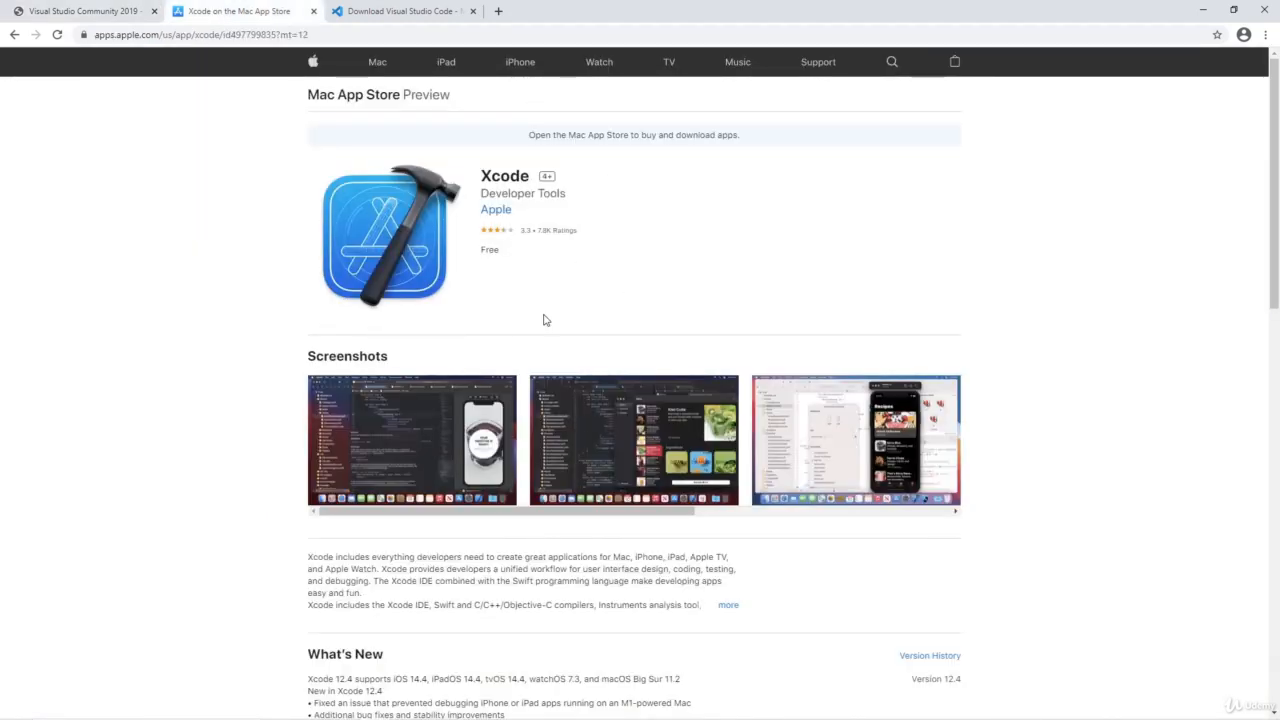
key(ctrl+Tab)
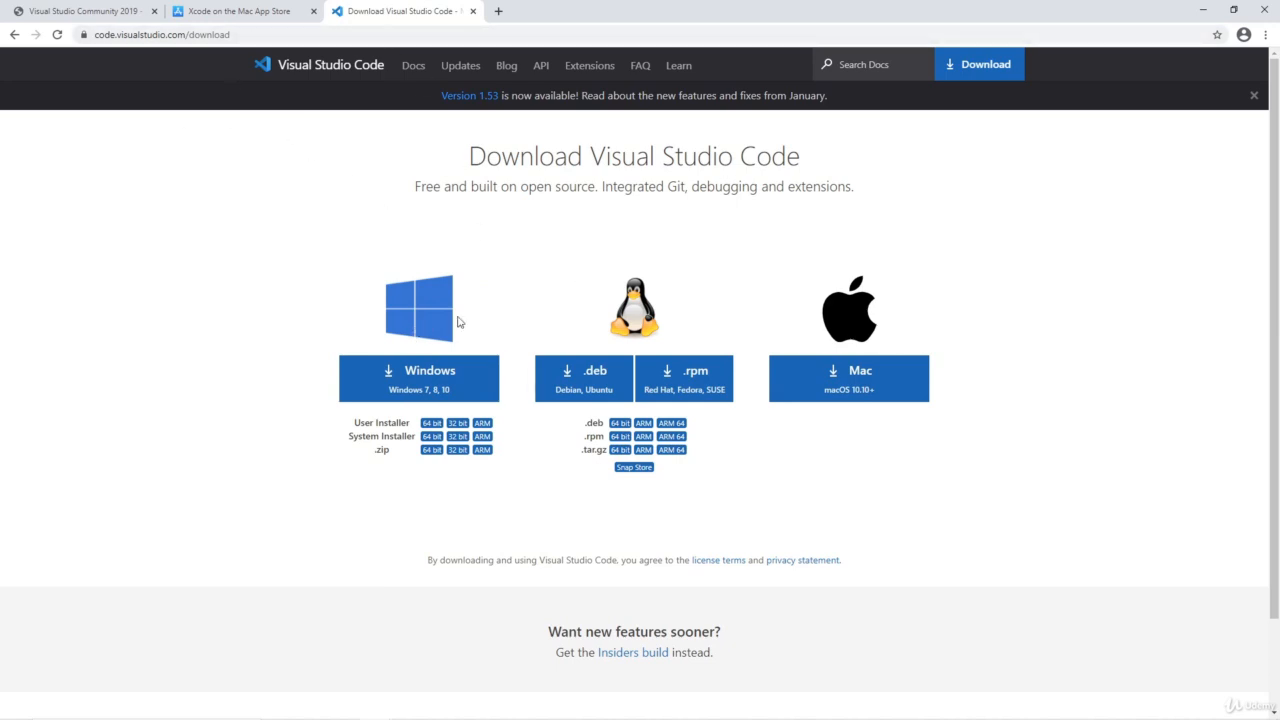
key(ctrl+1)
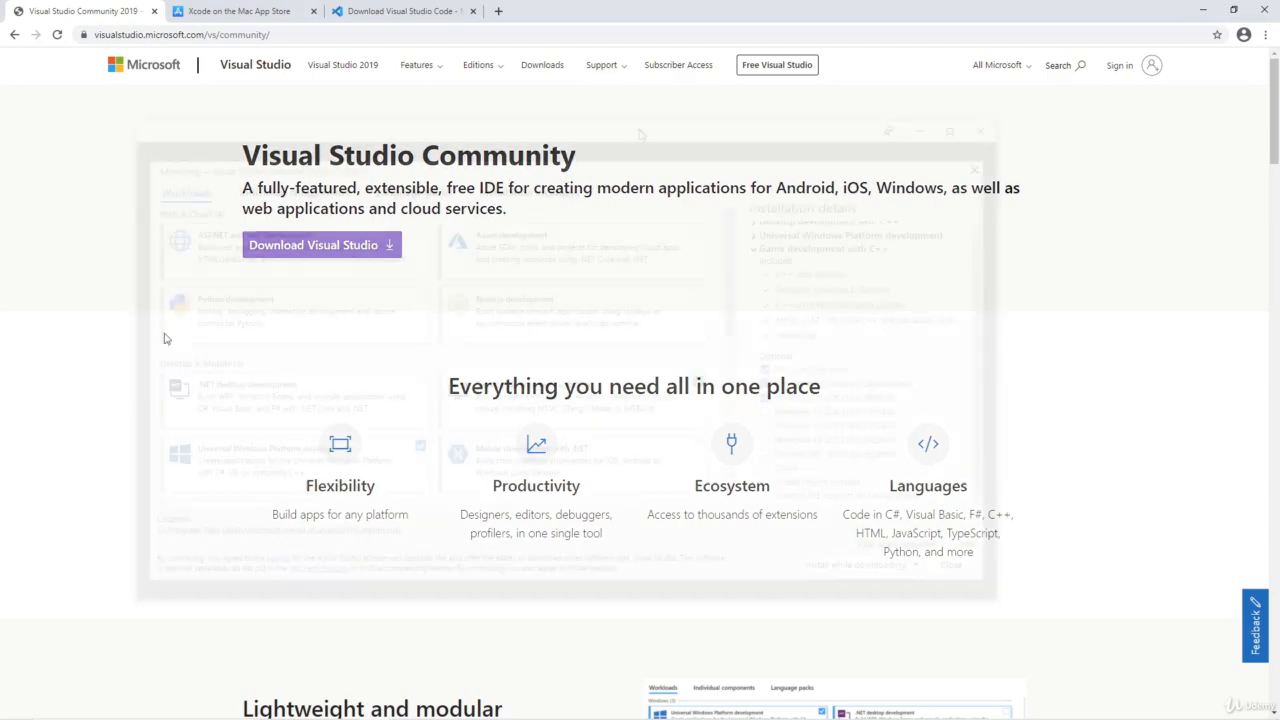
Step: Review the C++ desktop and game development workloads in the installer, including the optional Unreal Engine installer component
drag(674, 206, 640, 151)
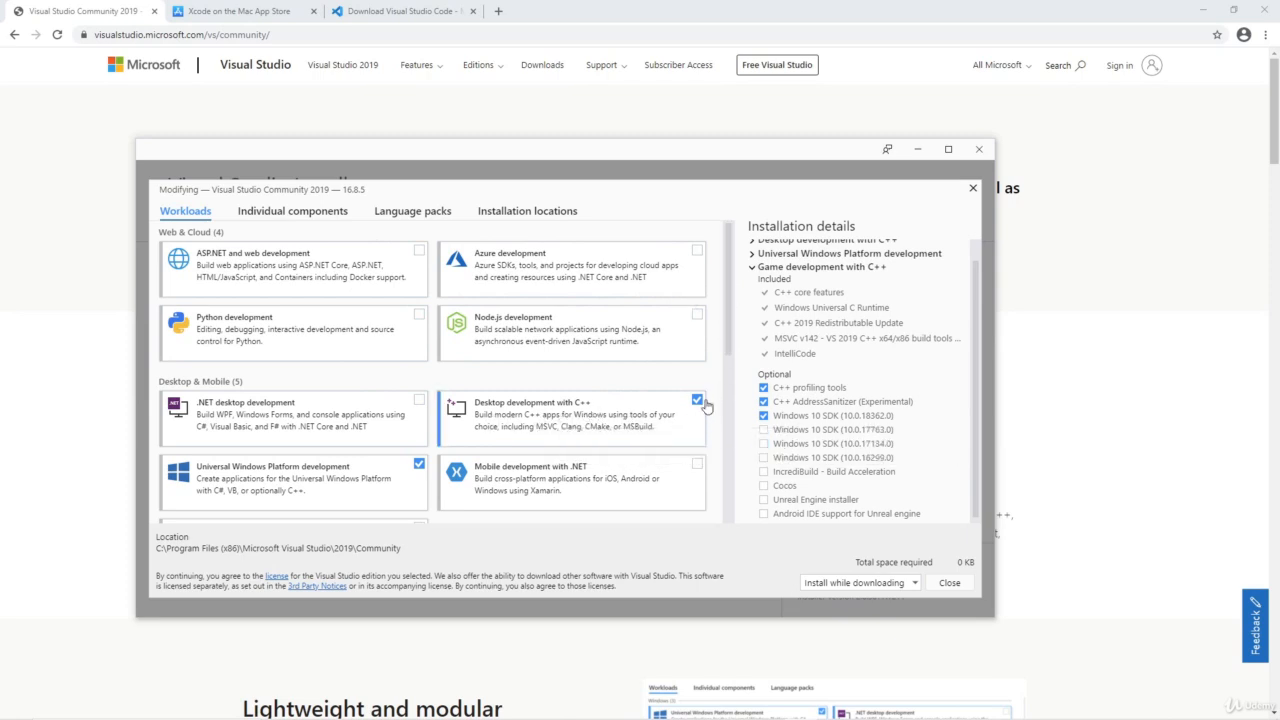
scroll(620, 450, down, 4)
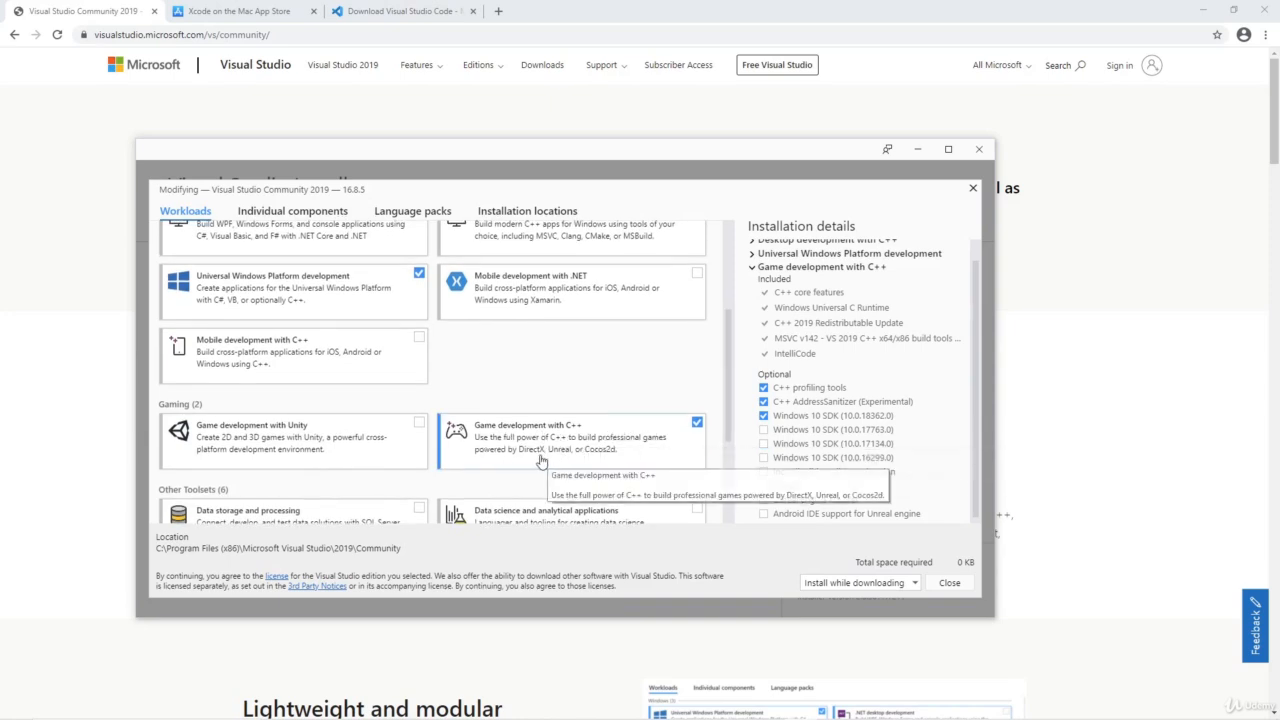
scroll(720, 400, up, 1)
scroll(978, 290, up, 1)
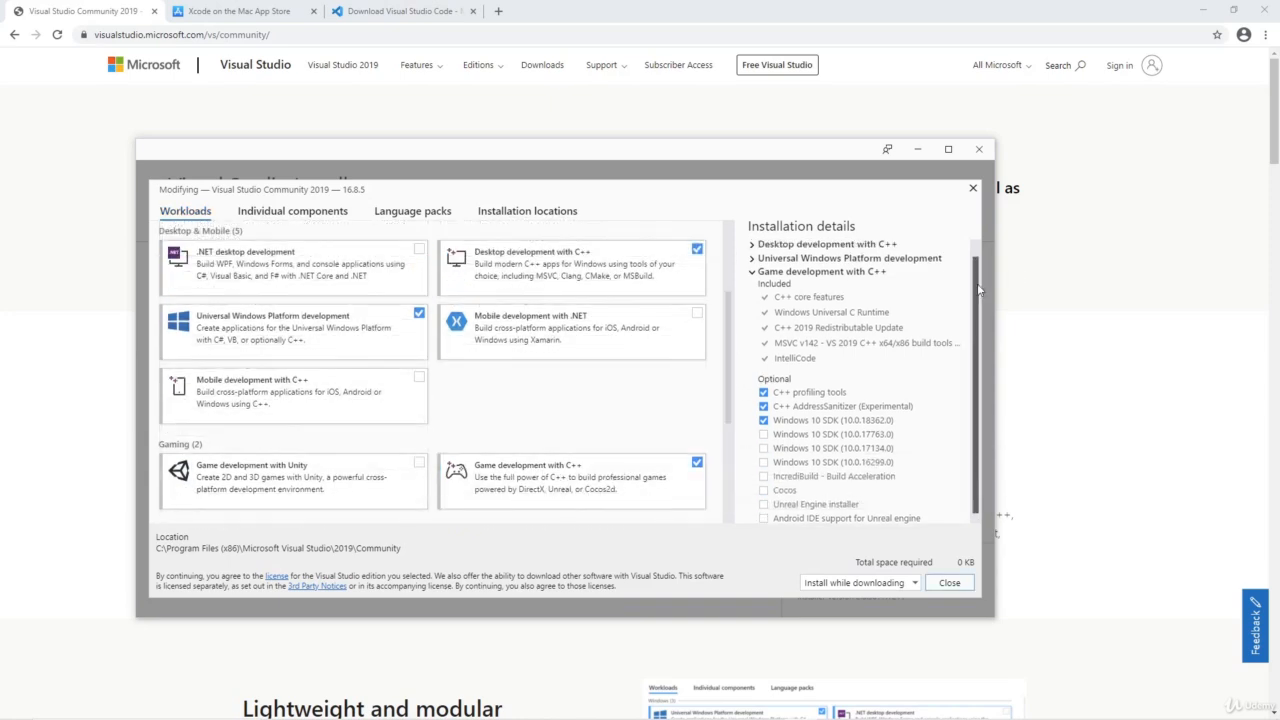
scroll(979, 290, down, 1)
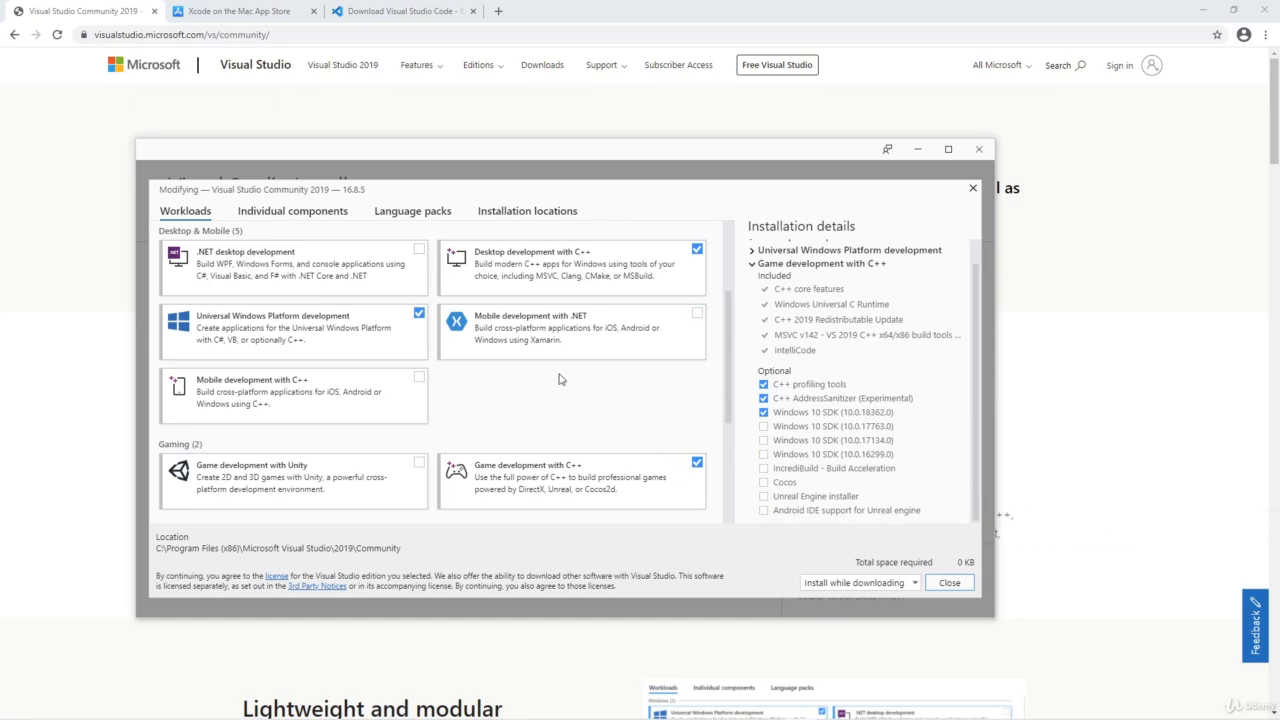
click(765, 497)
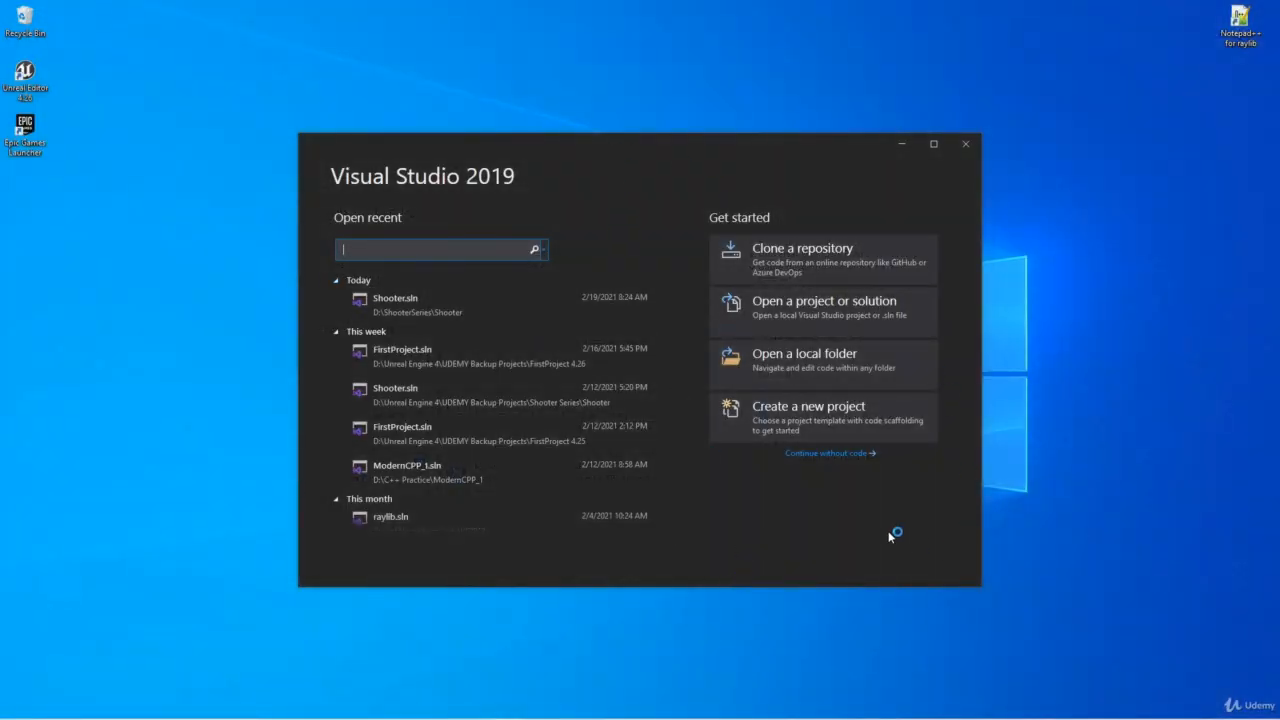
Step: Continue into Visual Studio without code and choose Dark as the color theme in the general environment options
click(838, 454)
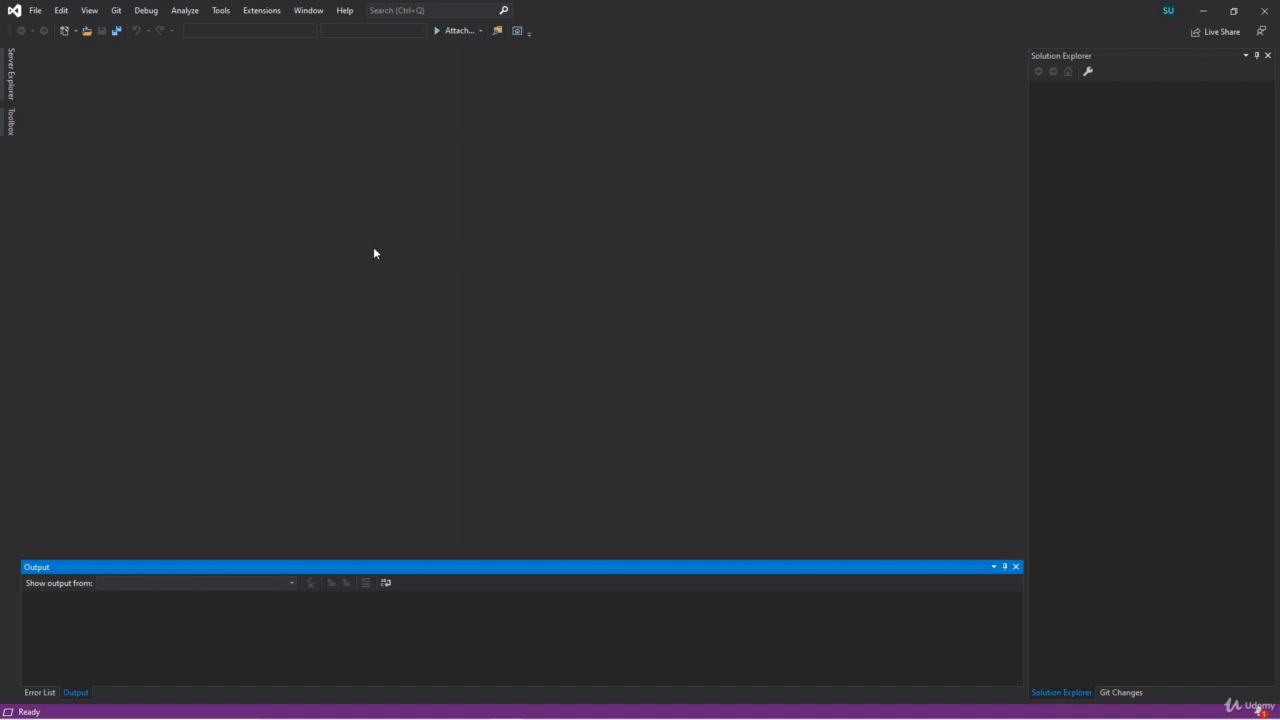
click(220, 10)
click(116, 232)
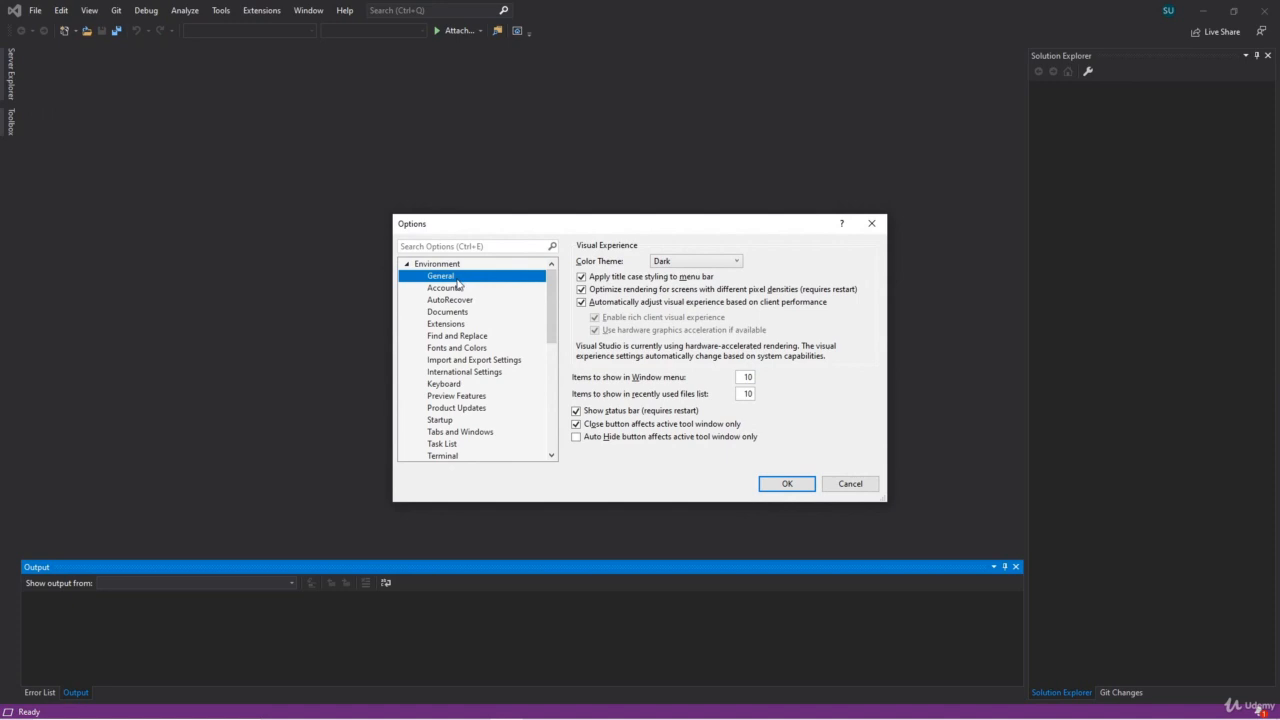
click(736, 262)
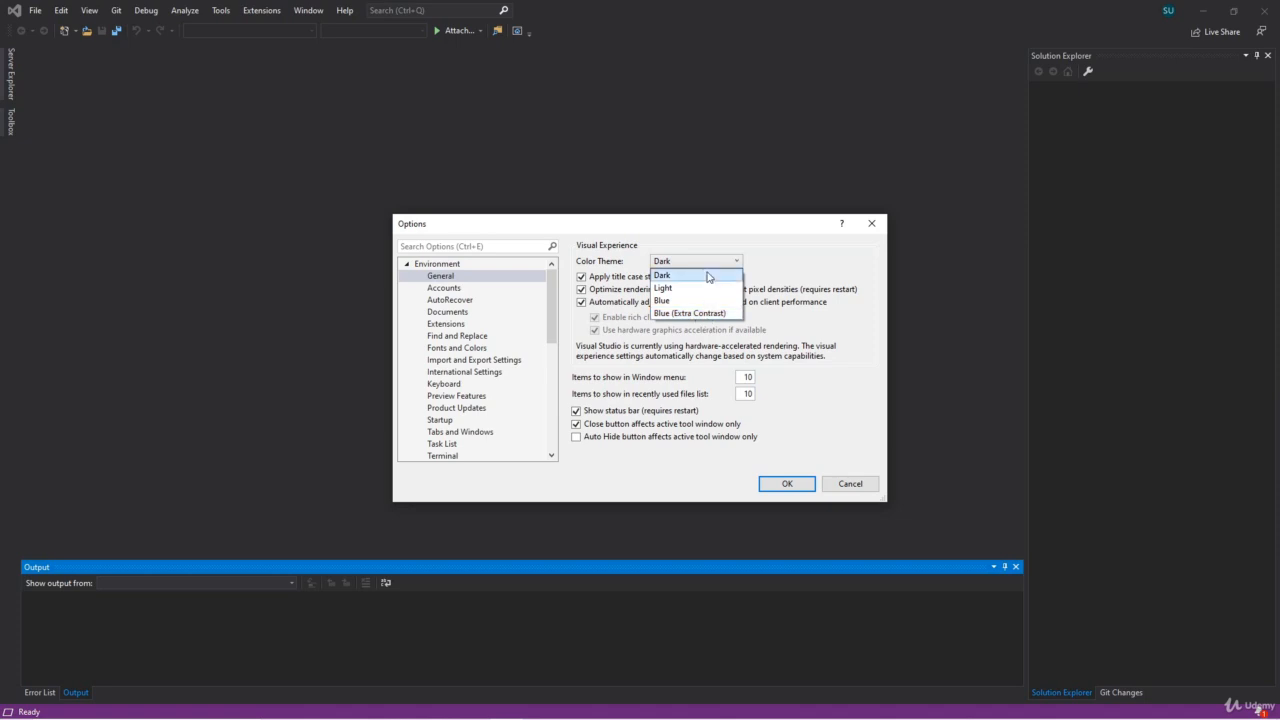
click(713, 264)
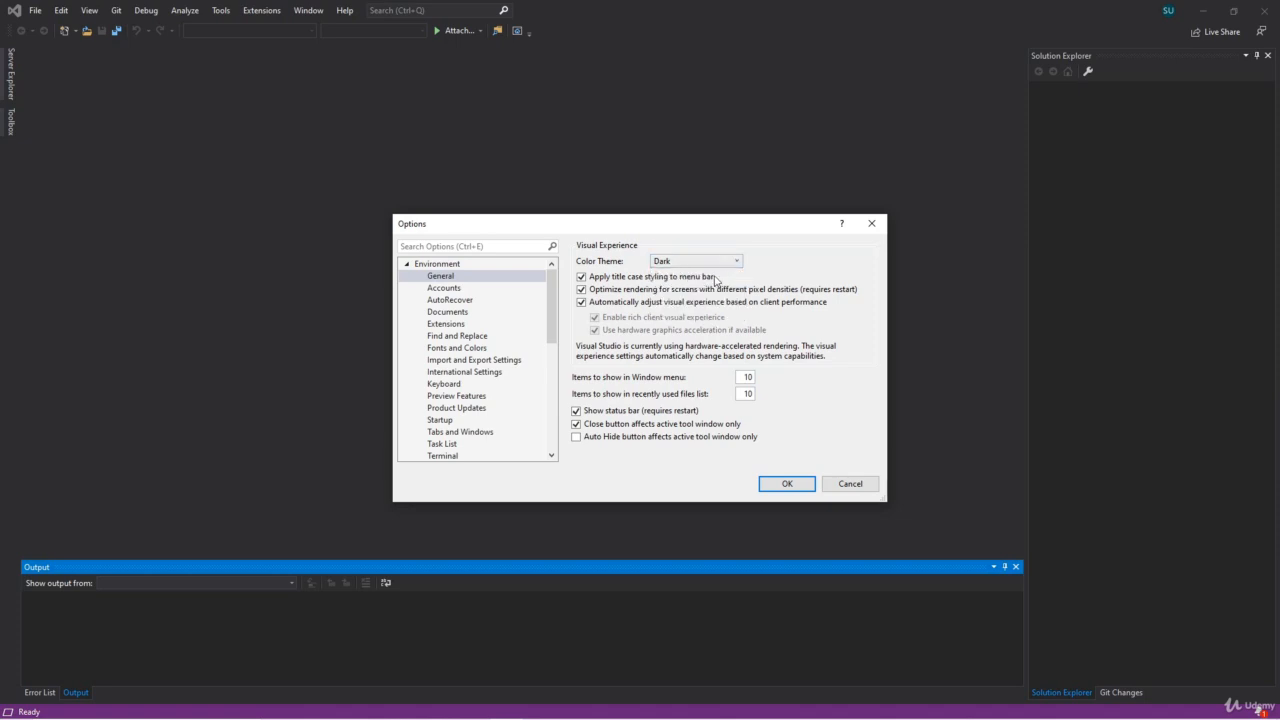
click(809, 485)
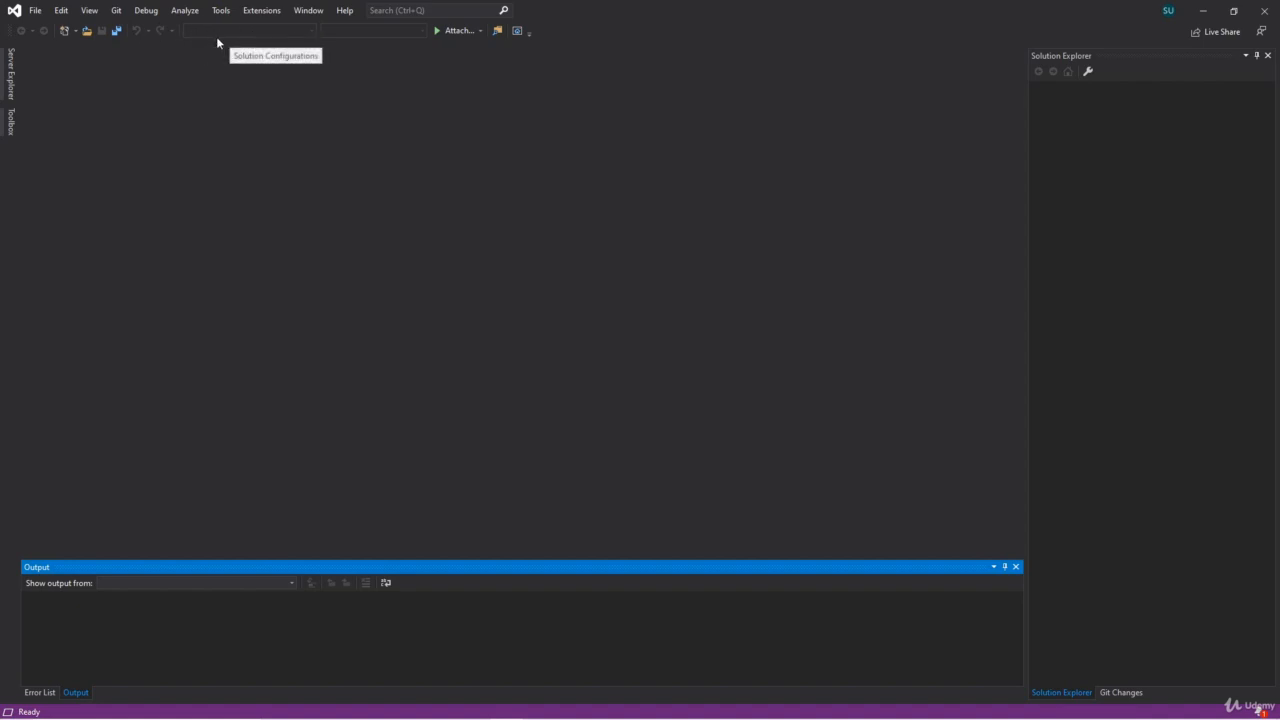
Step: Open the width setting of the Standard toolbar's Solution Configurations command for editing
right_click(271, 30)
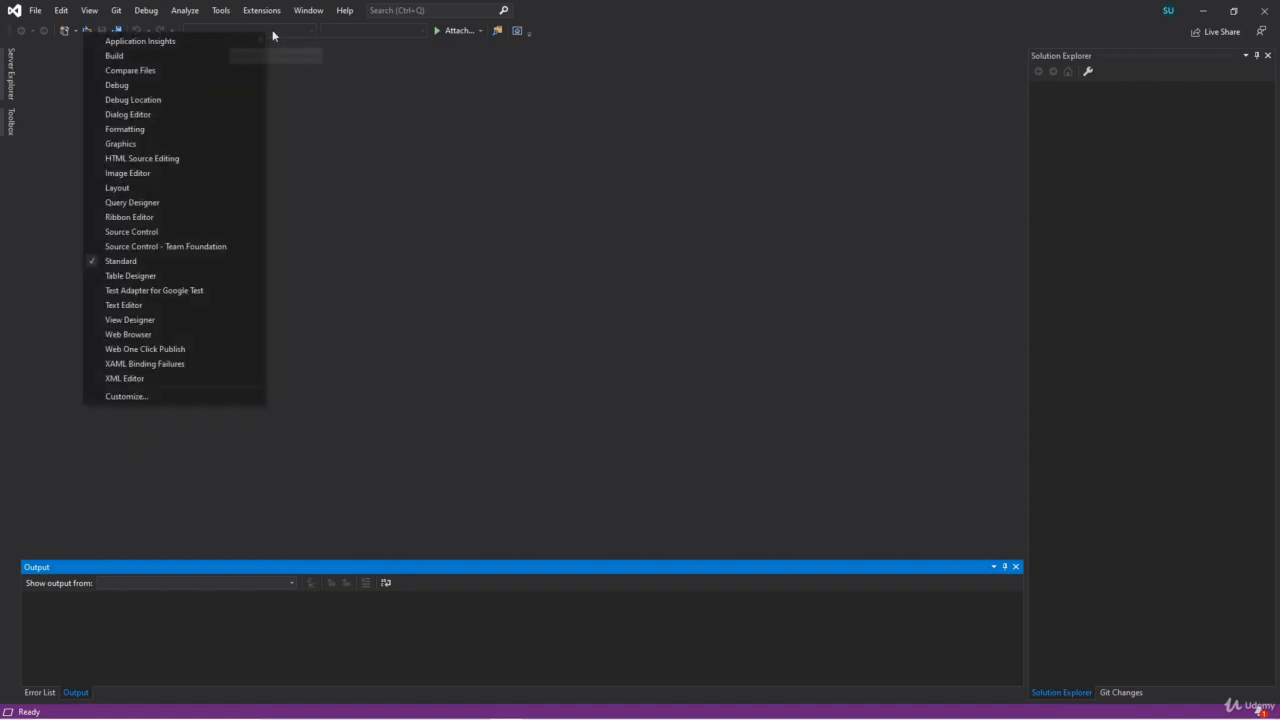
click(166, 393)
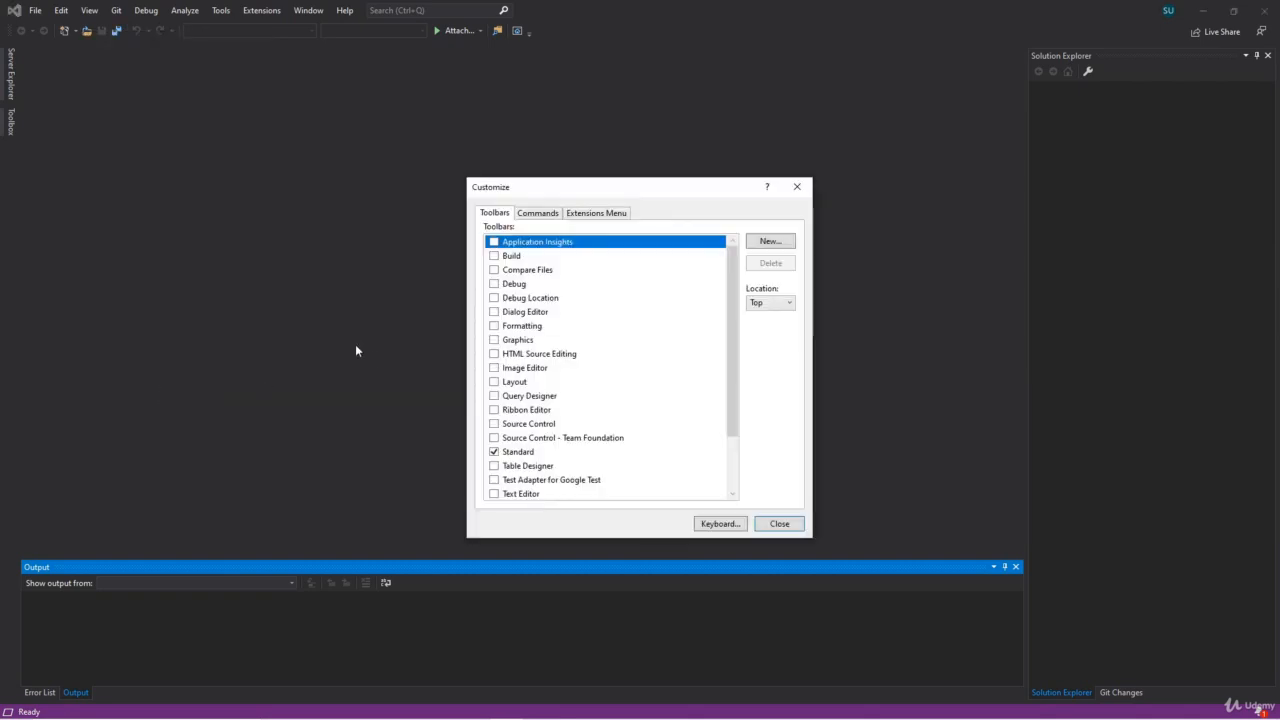
click(536, 213)
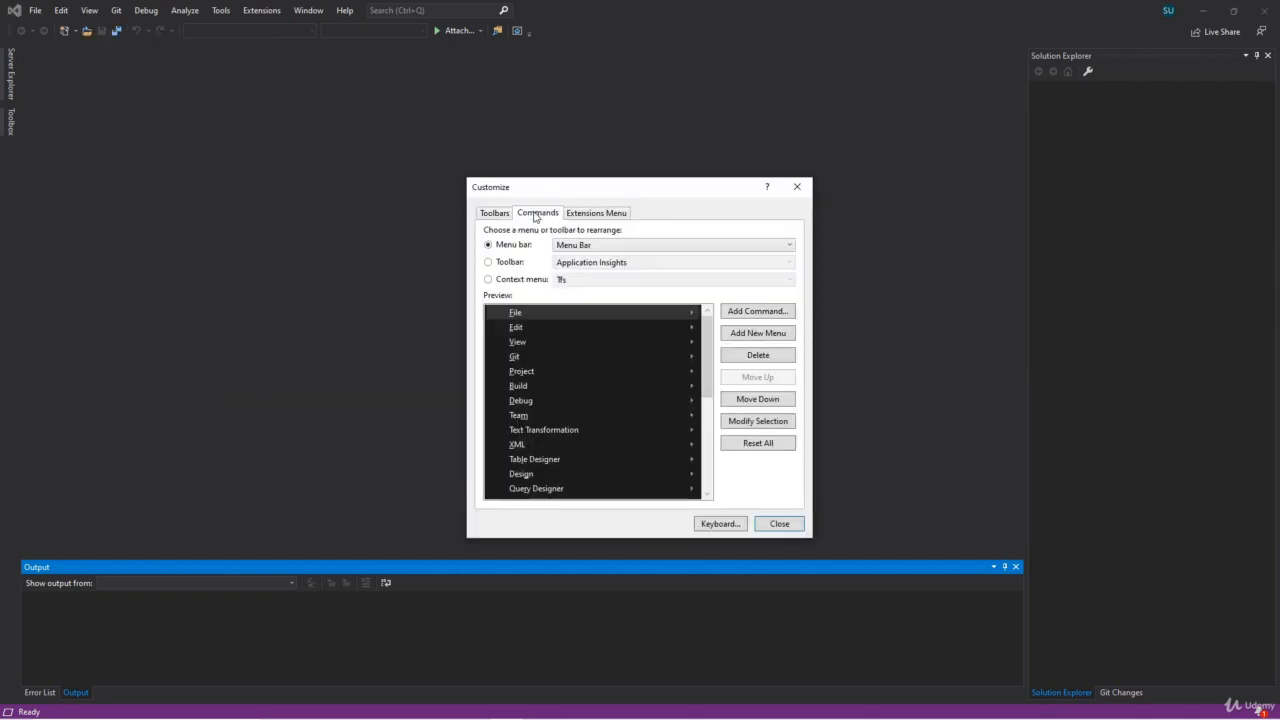
click(488, 263)
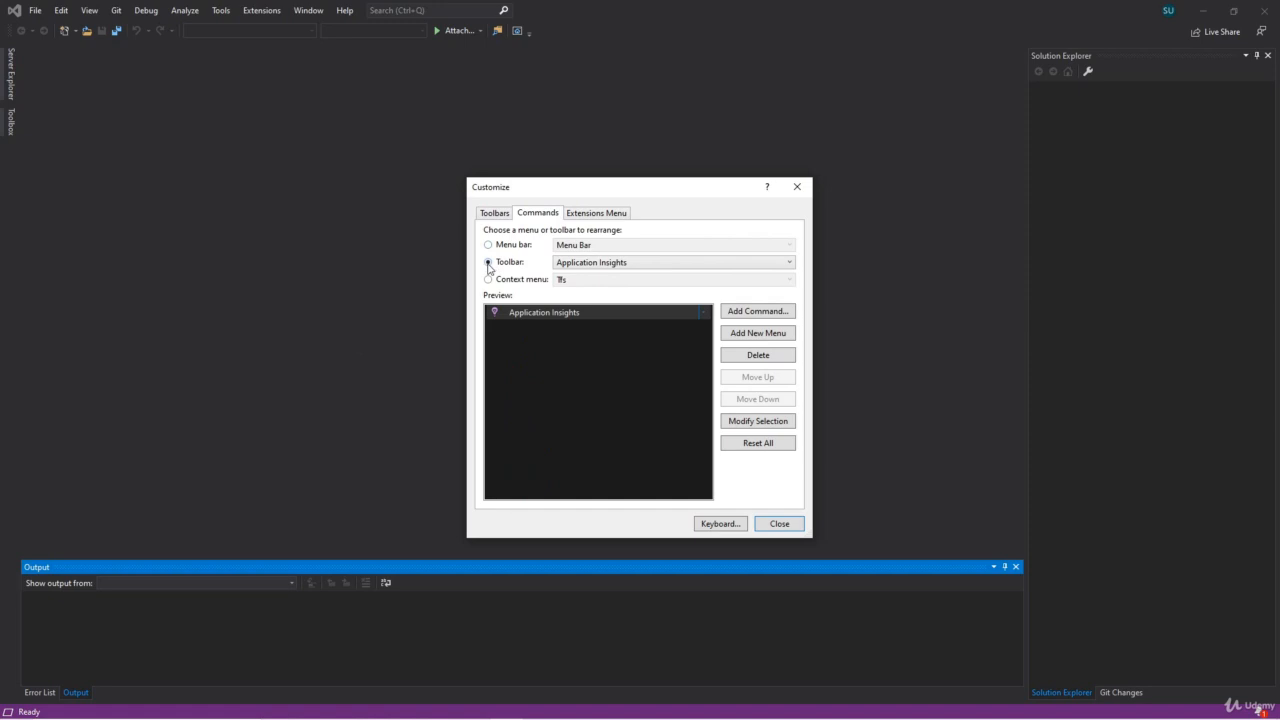
click(622, 264)
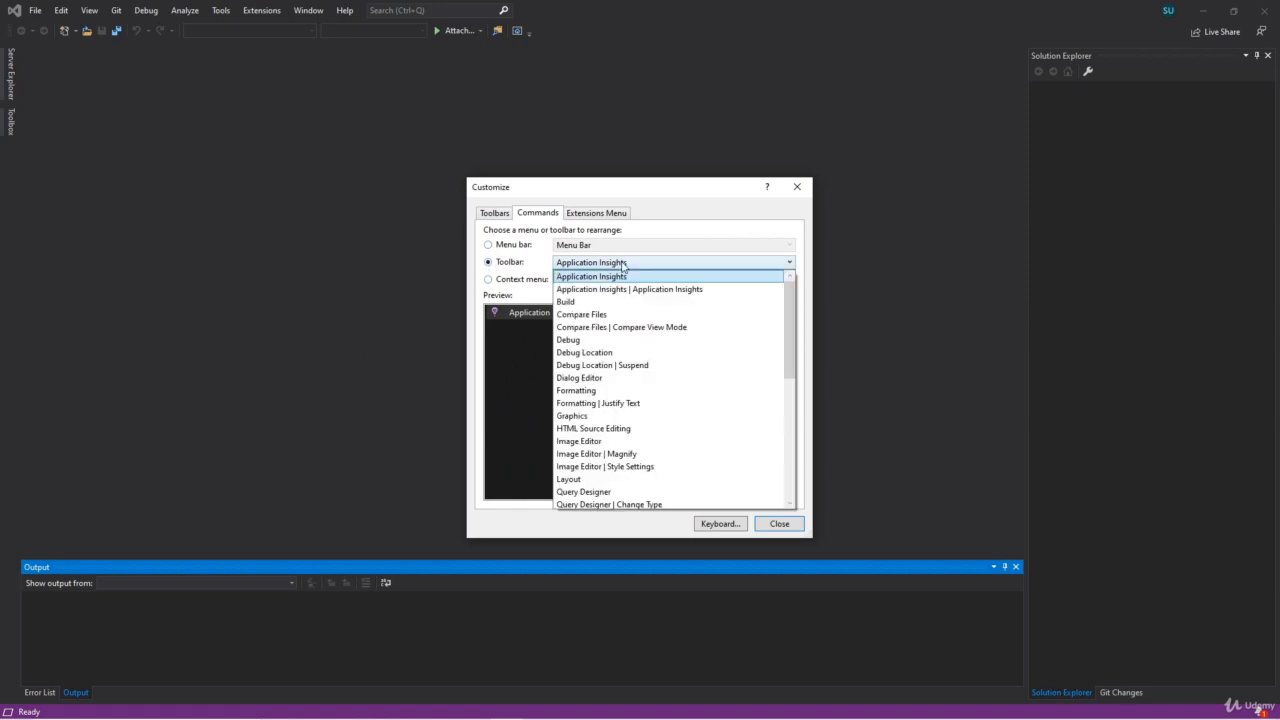
scroll(677, 326, down, 4)
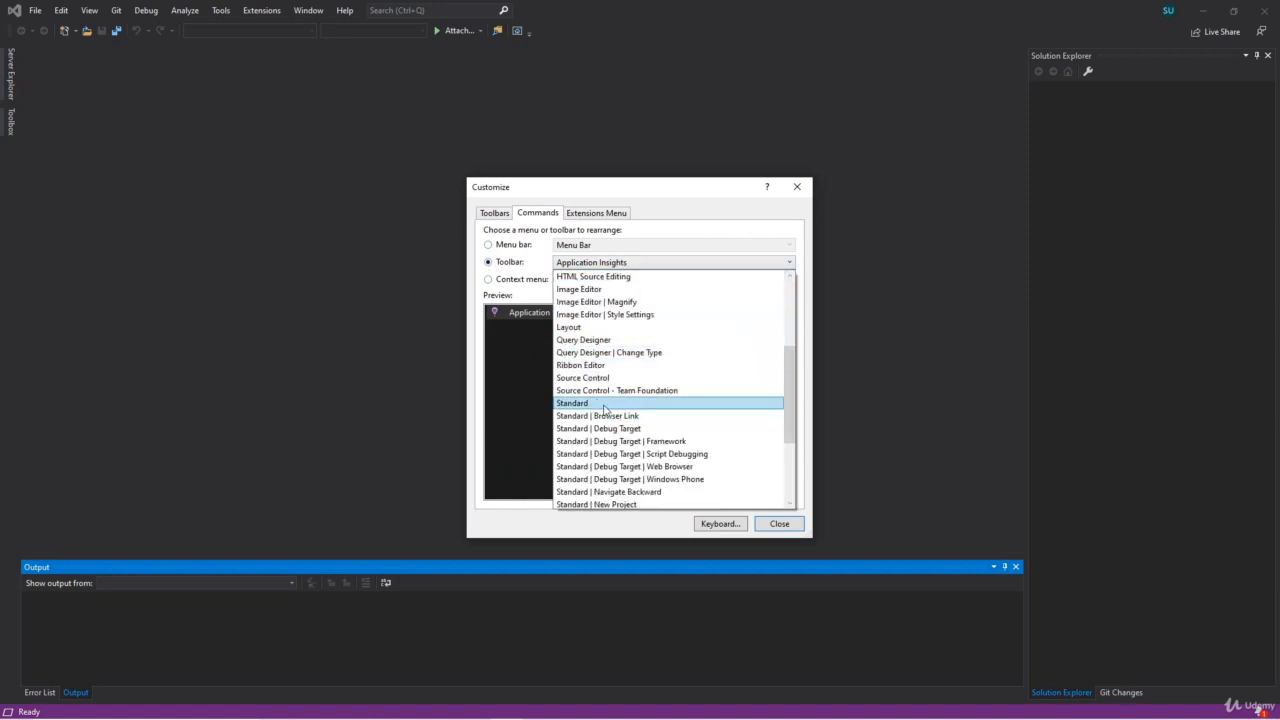
click(601, 403)
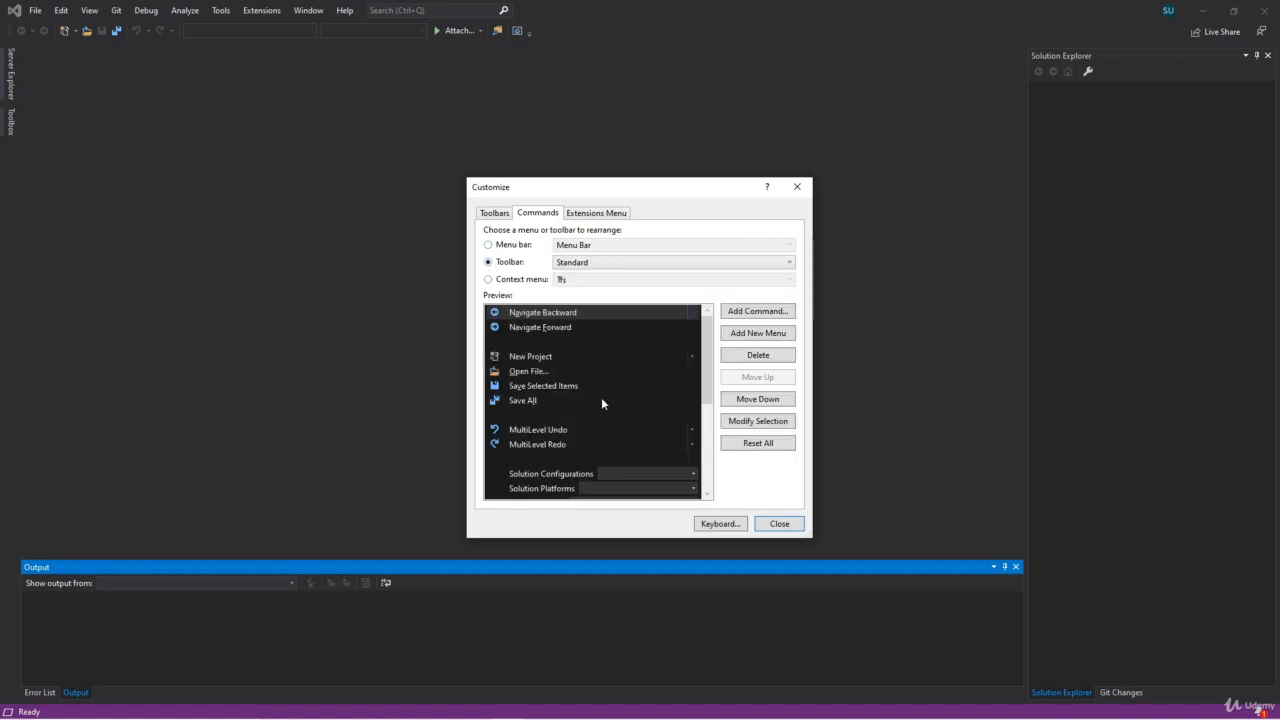
click(637, 476)
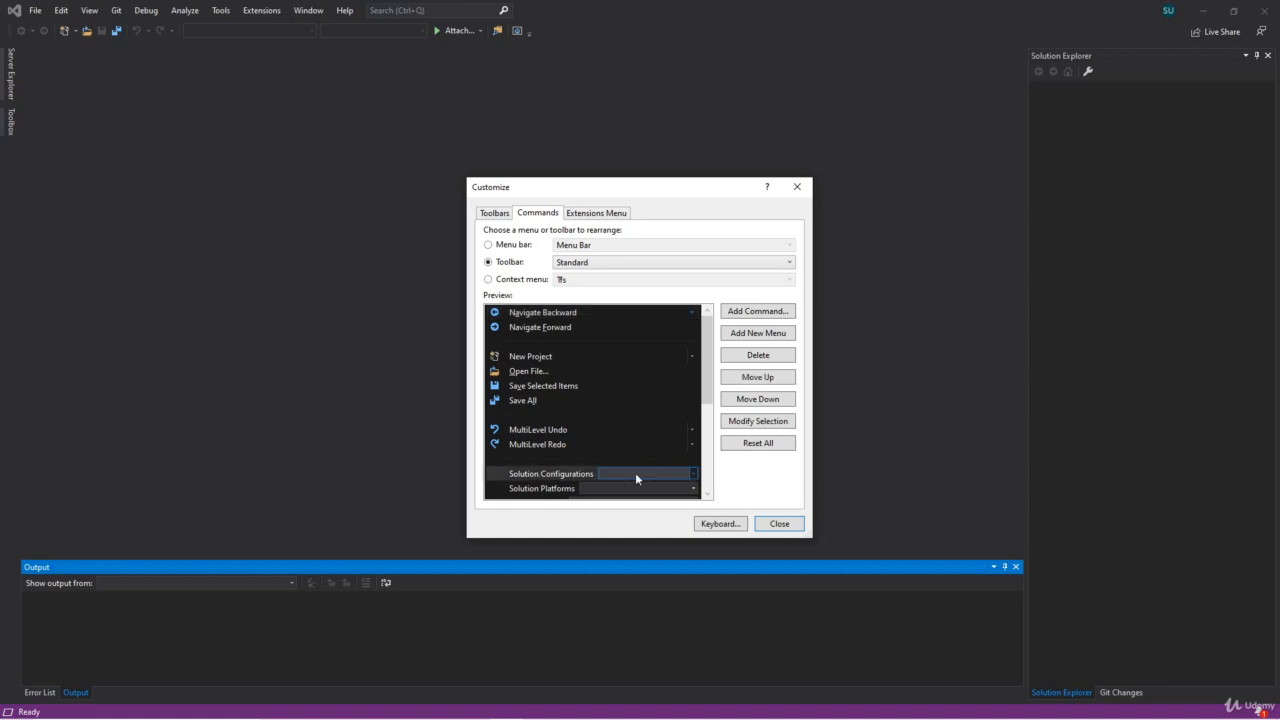
click(762, 421)
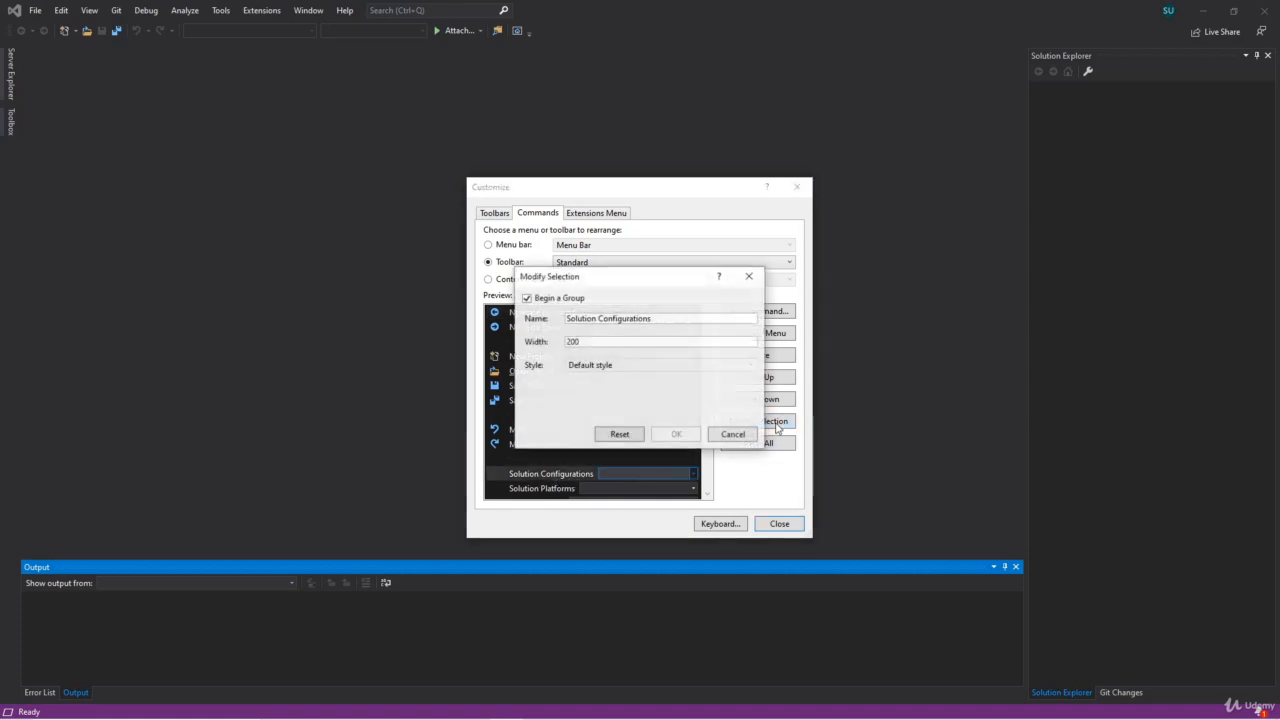
double_click(589, 341)
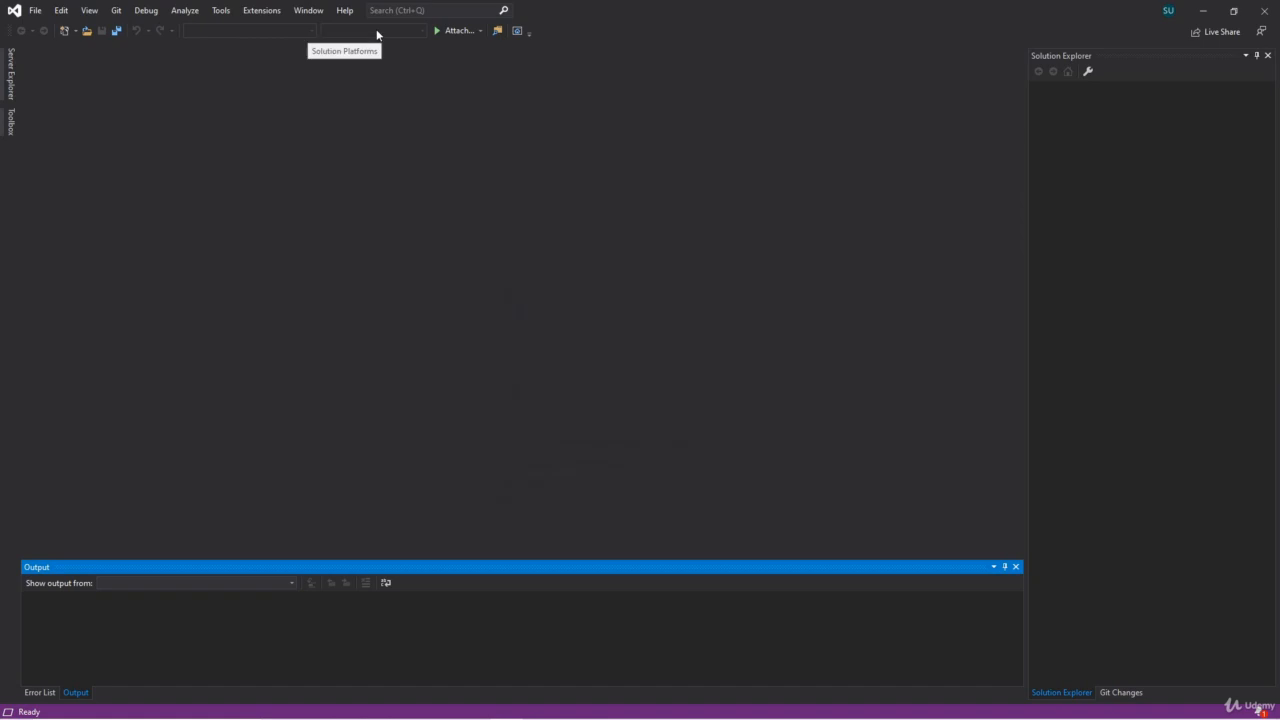
Step: Show where commands can be added to or removed from the Standard toolbar
click(528, 38)
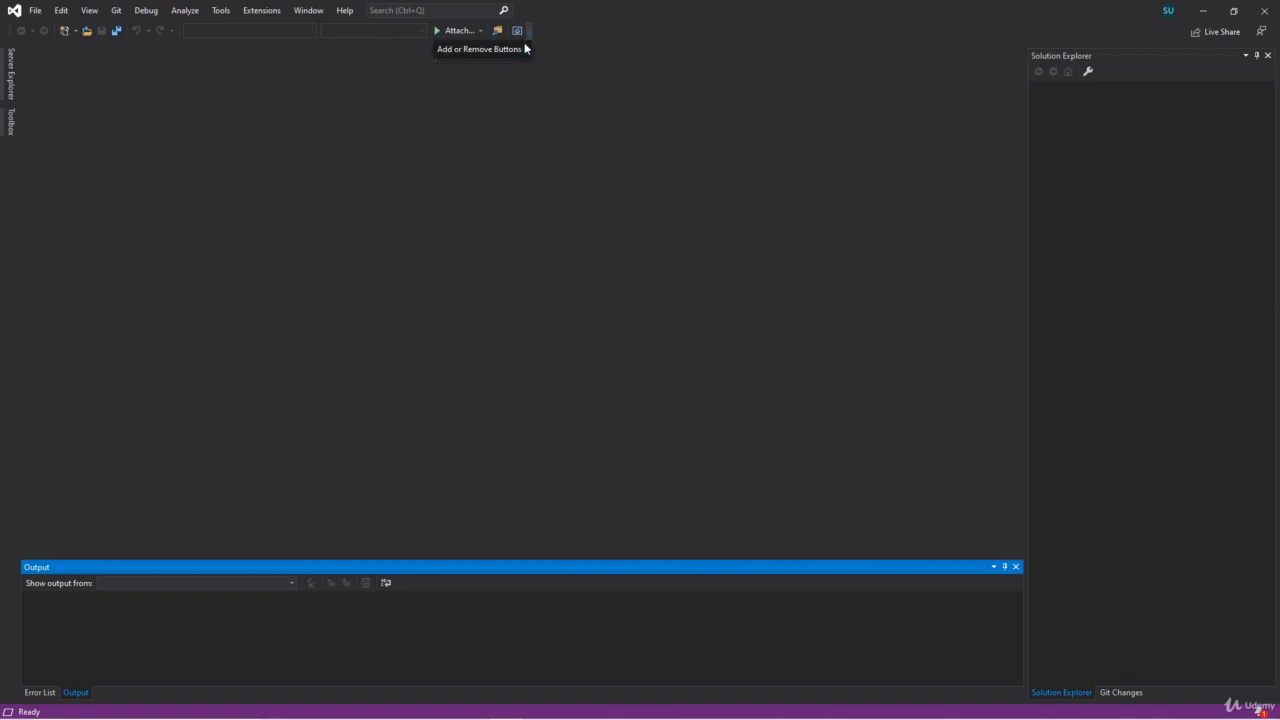
mouse_move(507, 54)
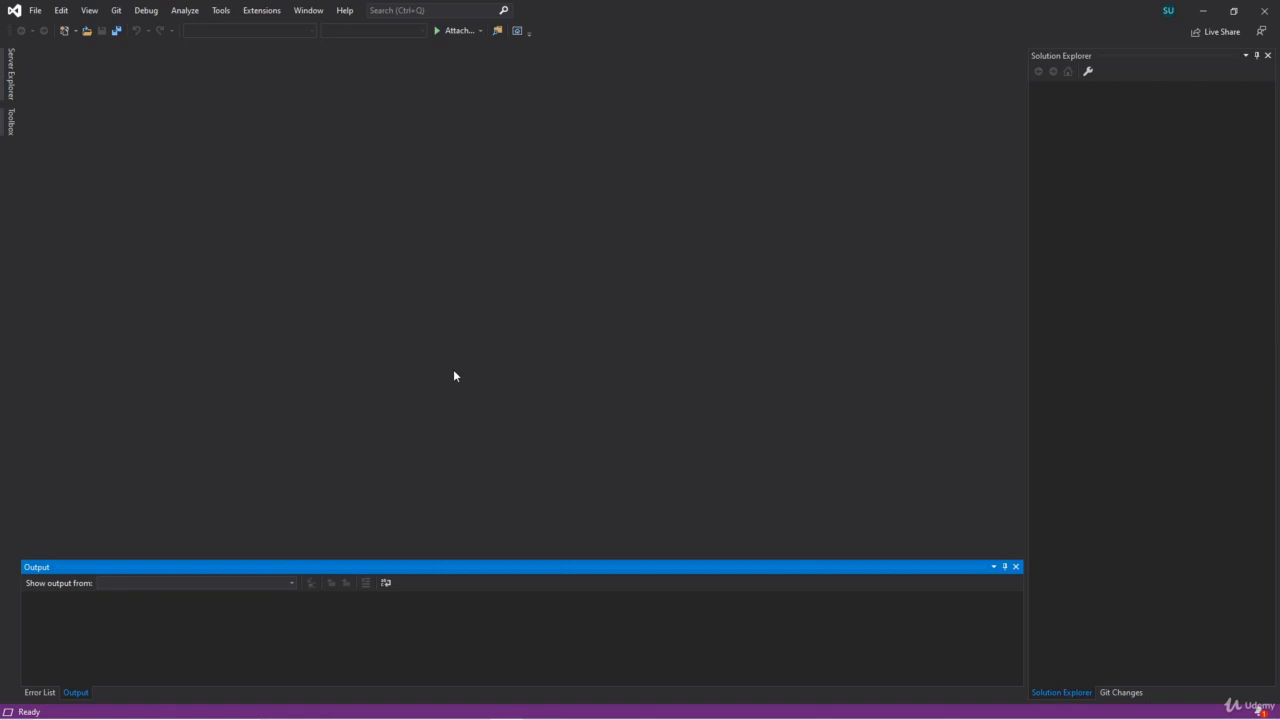
Step: Close the Error List and accept the Projects and Solutions options with "Always show Error List if build finishes with errors" off
click(40, 692)
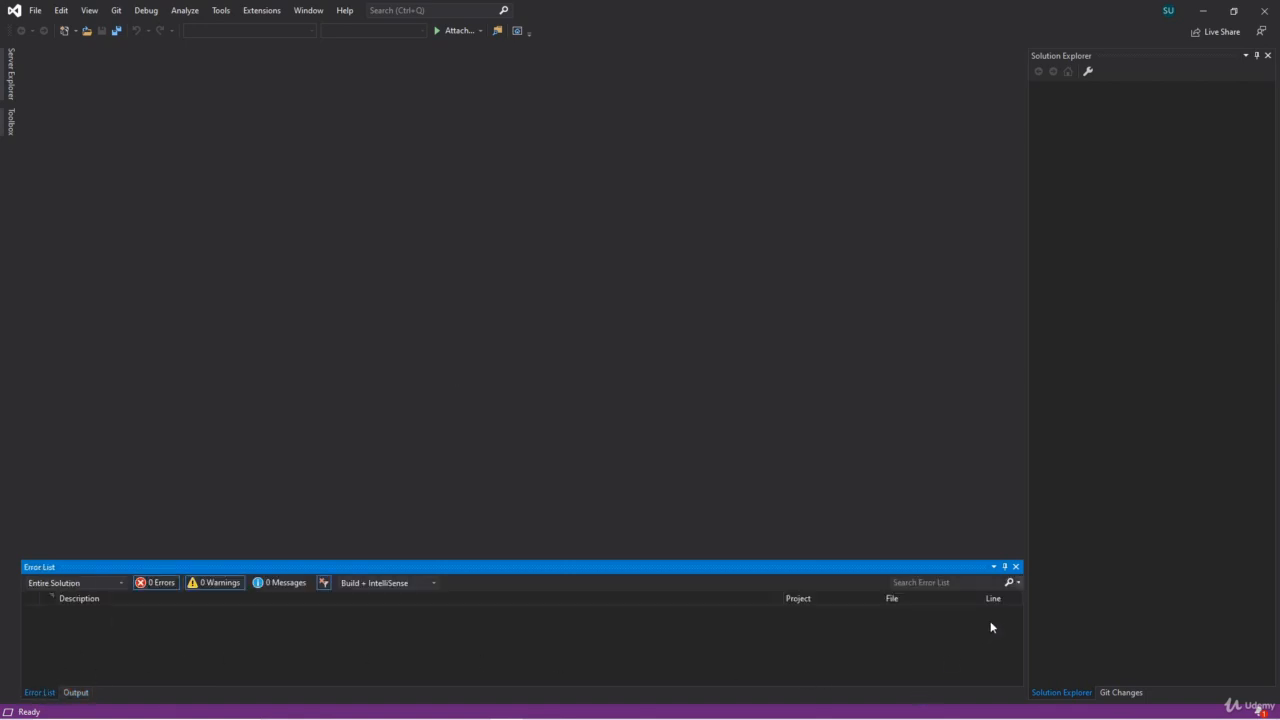
click(1015, 567)
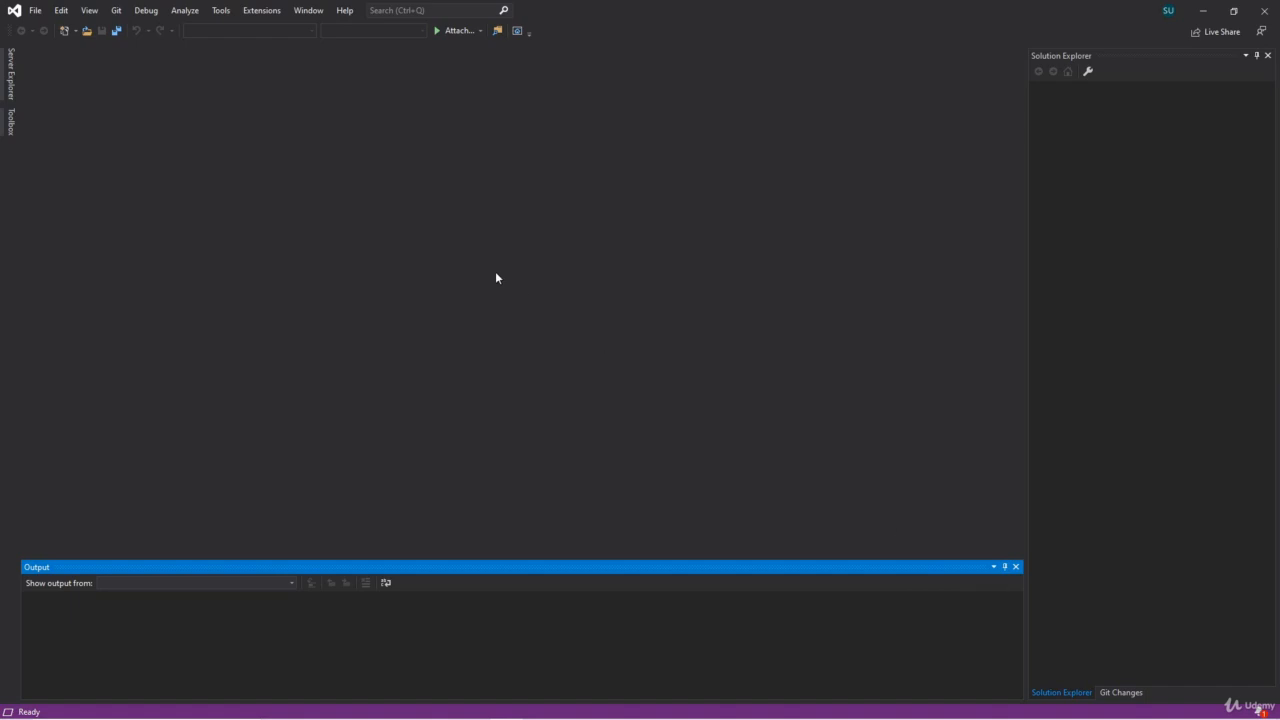
click(220, 10)
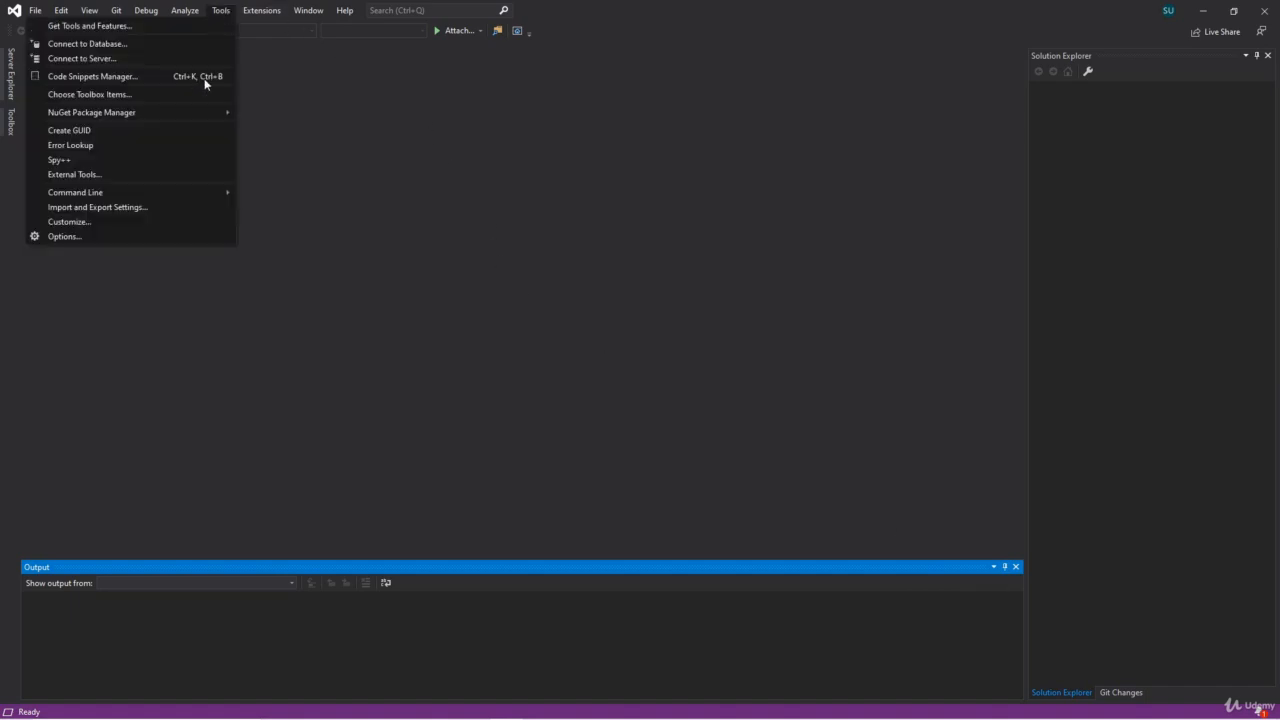
click(99, 238)
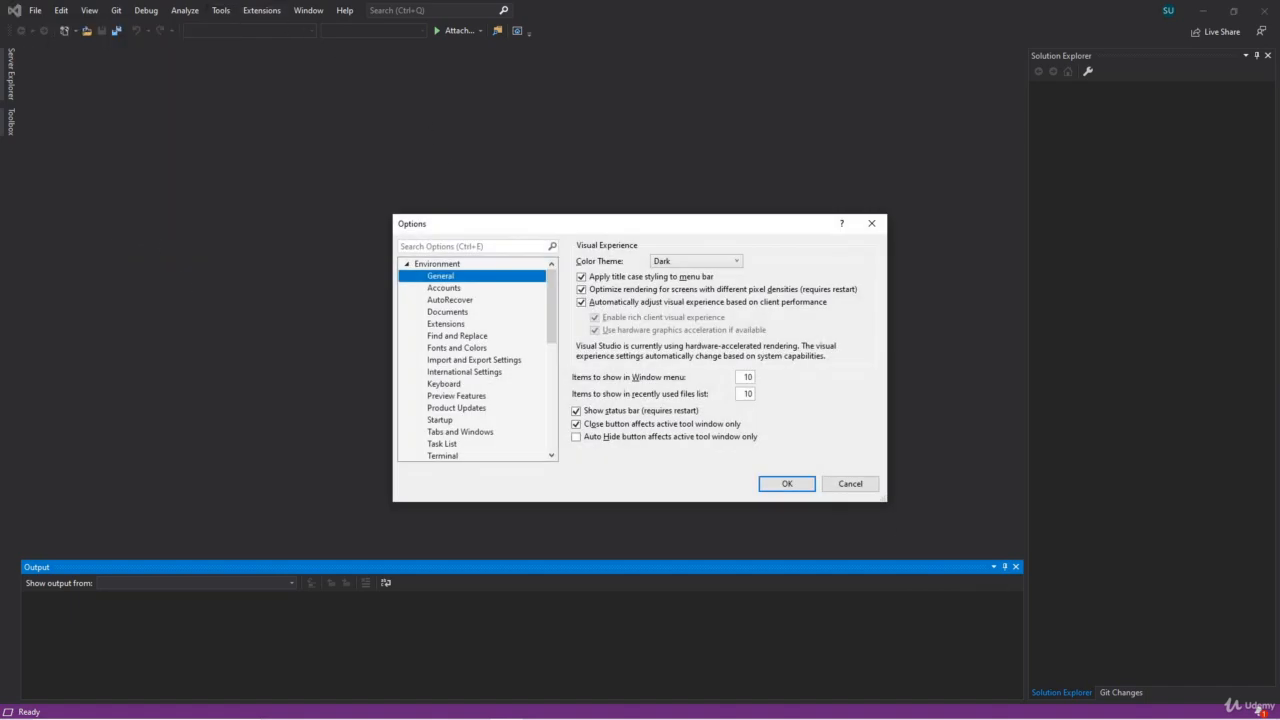
click(408, 264)
click(452, 276)
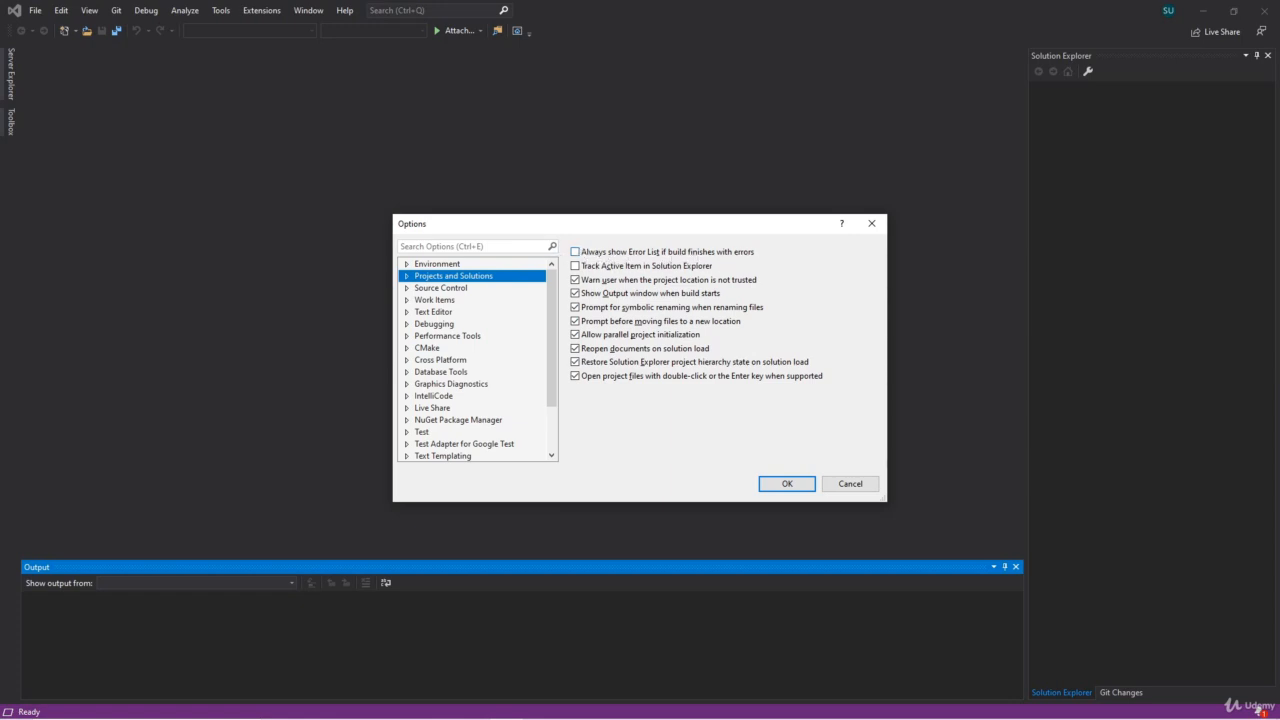
click(760, 483)
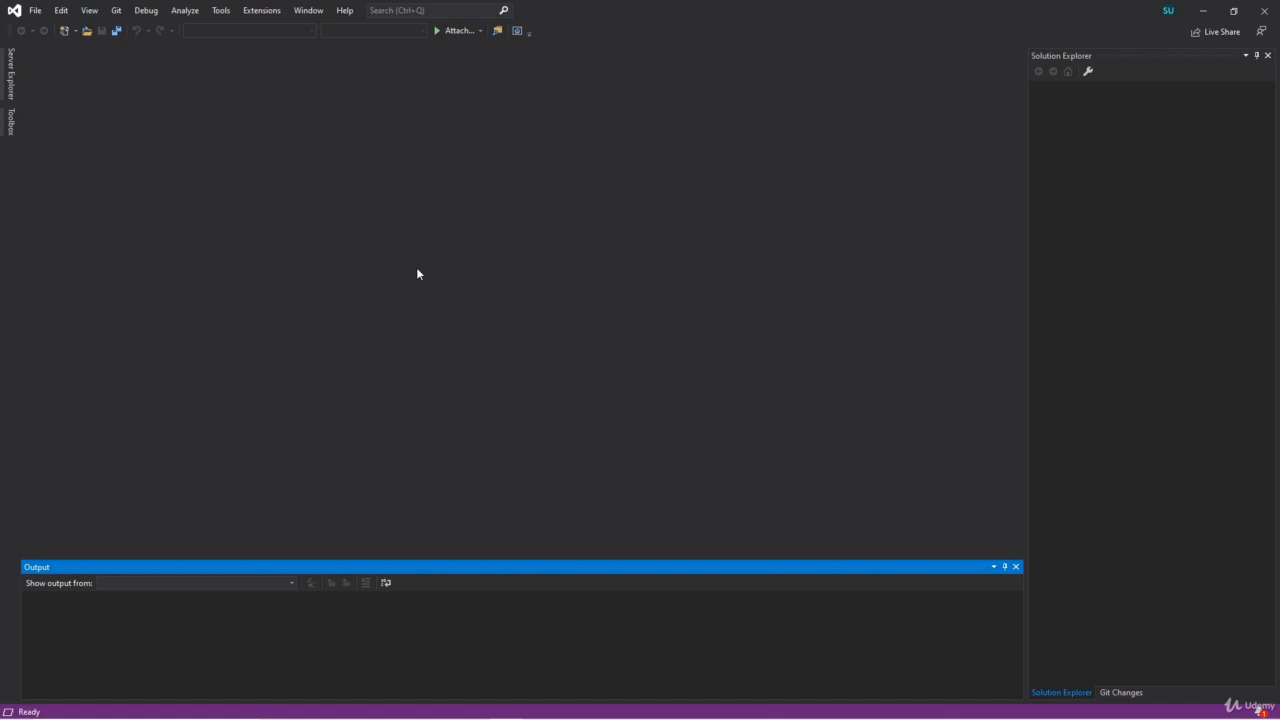
Step: Open the text editor's C/C++ view options and select the Show Inactive Blocks setting under Inactive Code
click(221, 10)
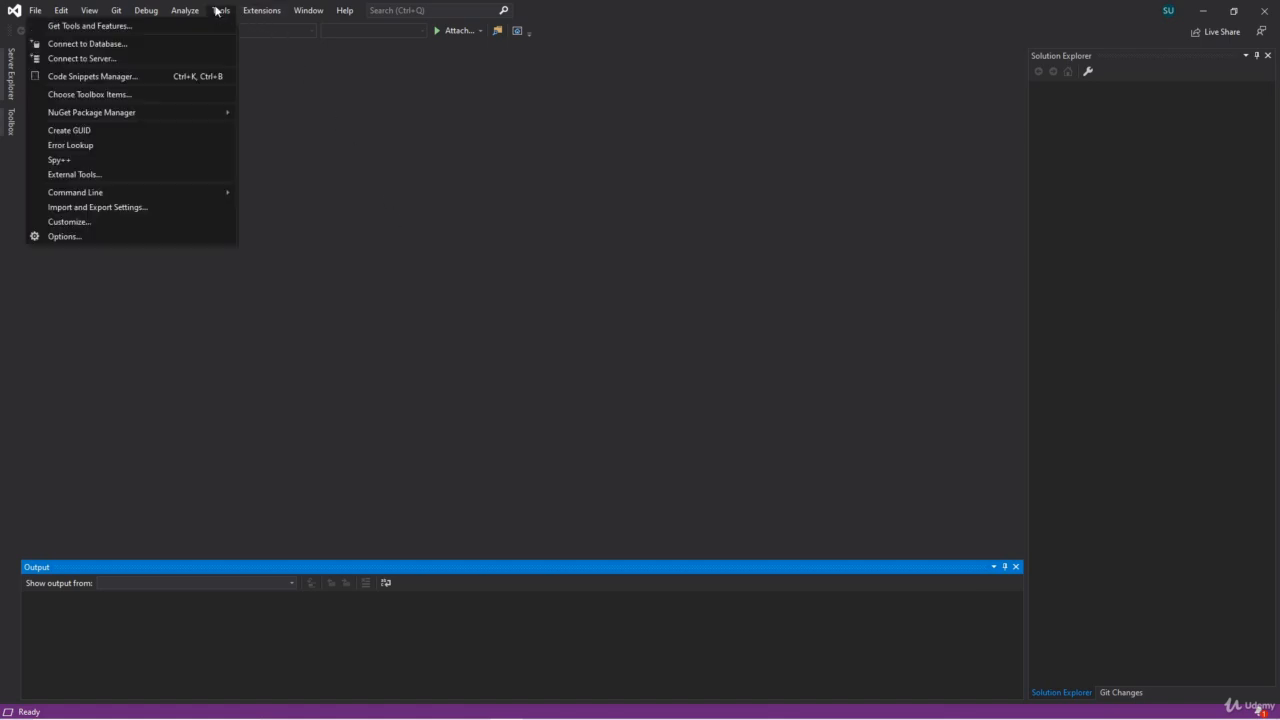
click(138, 237)
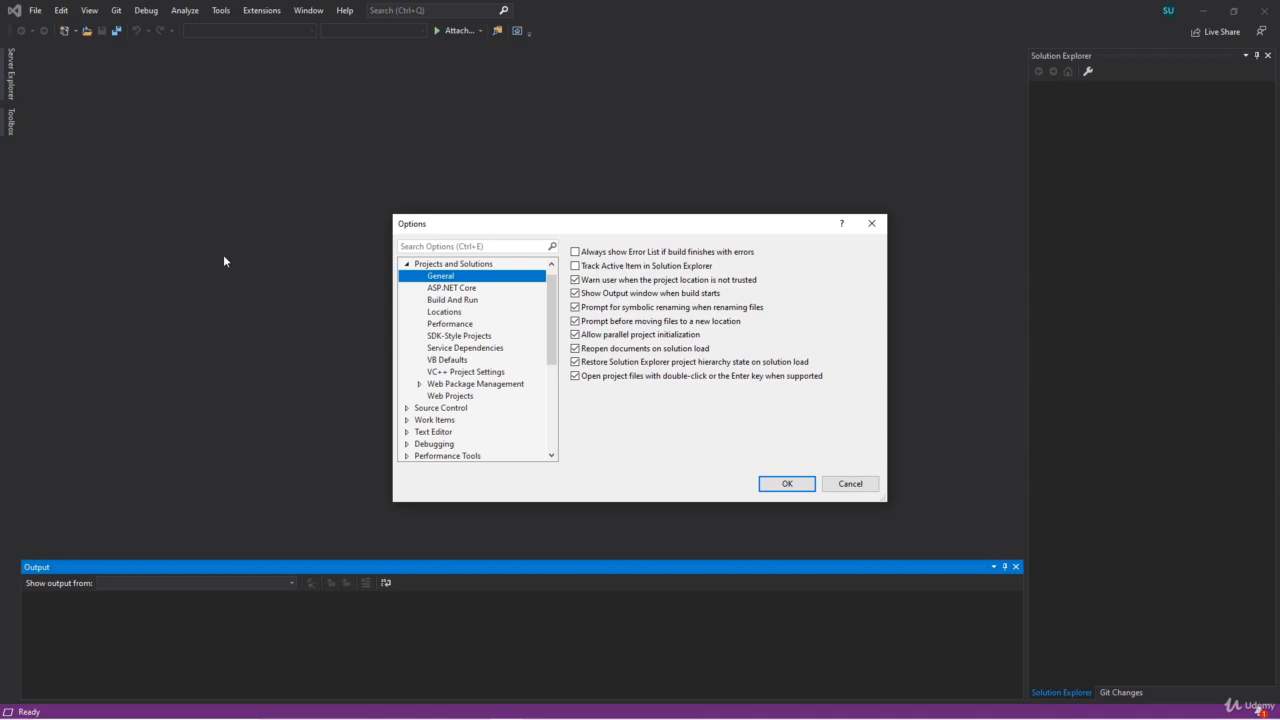
click(433, 431)
click(406, 431)
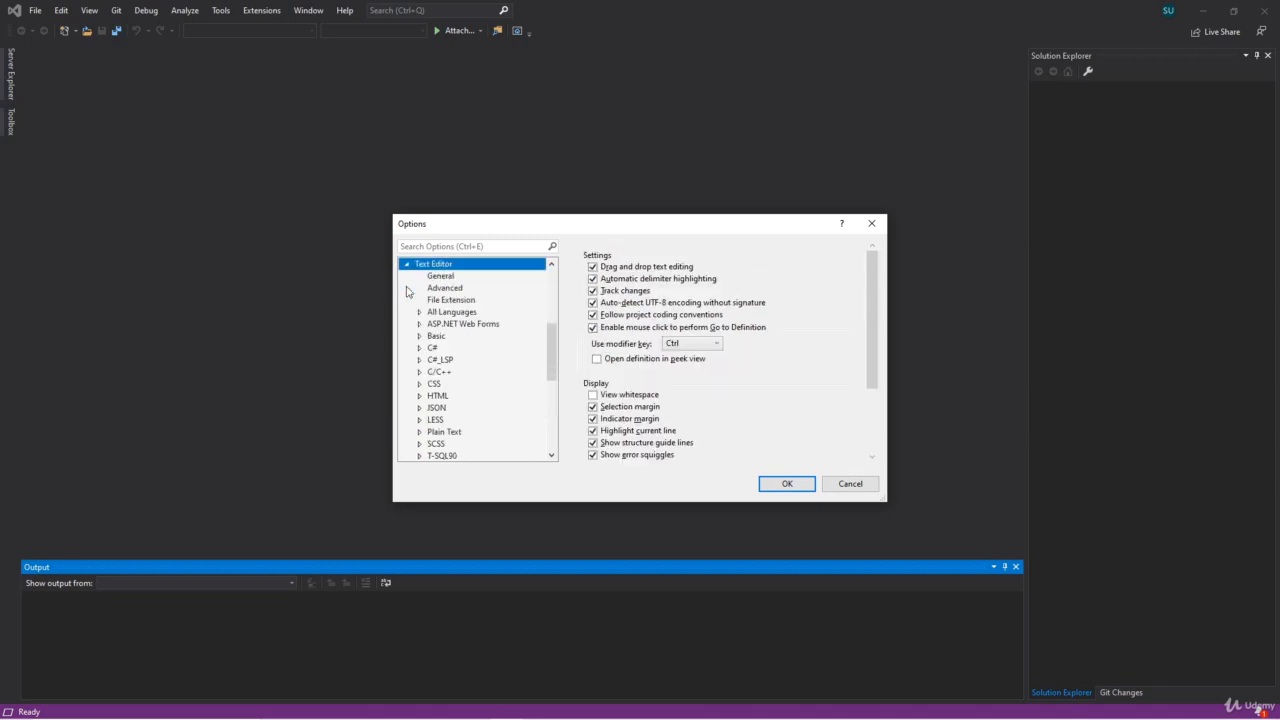
click(437, 372)
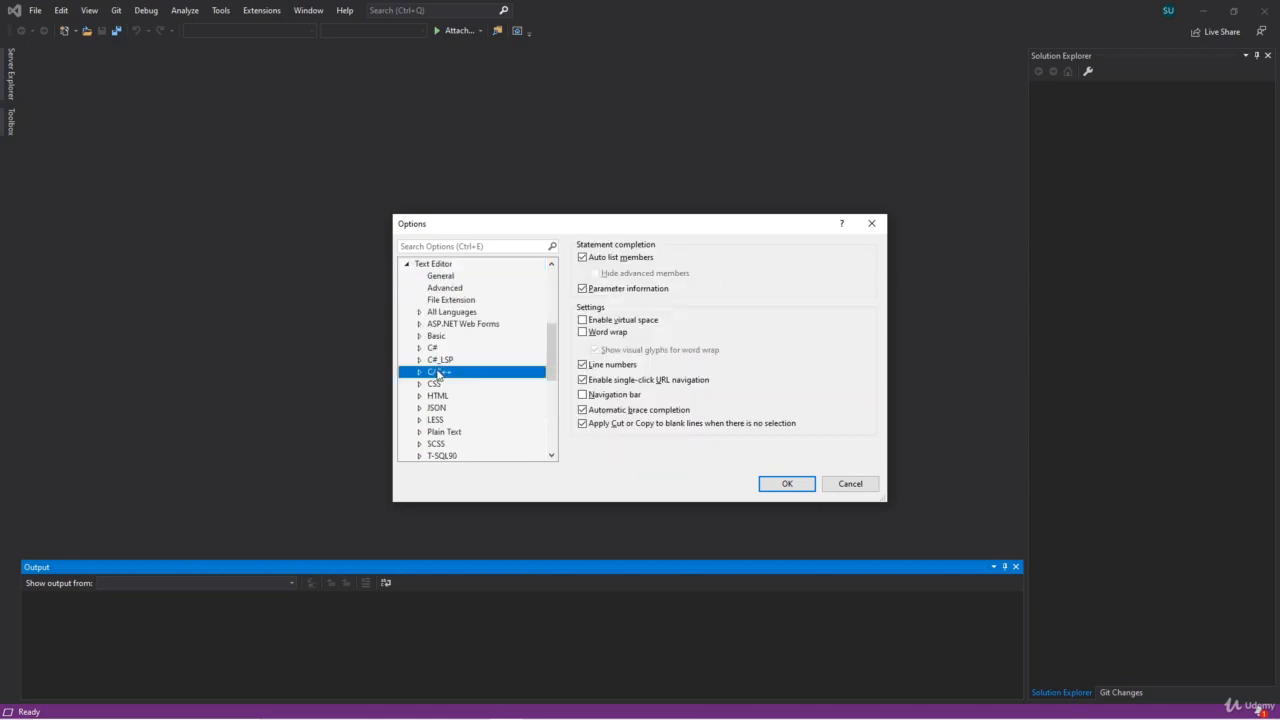
click(420, 372)
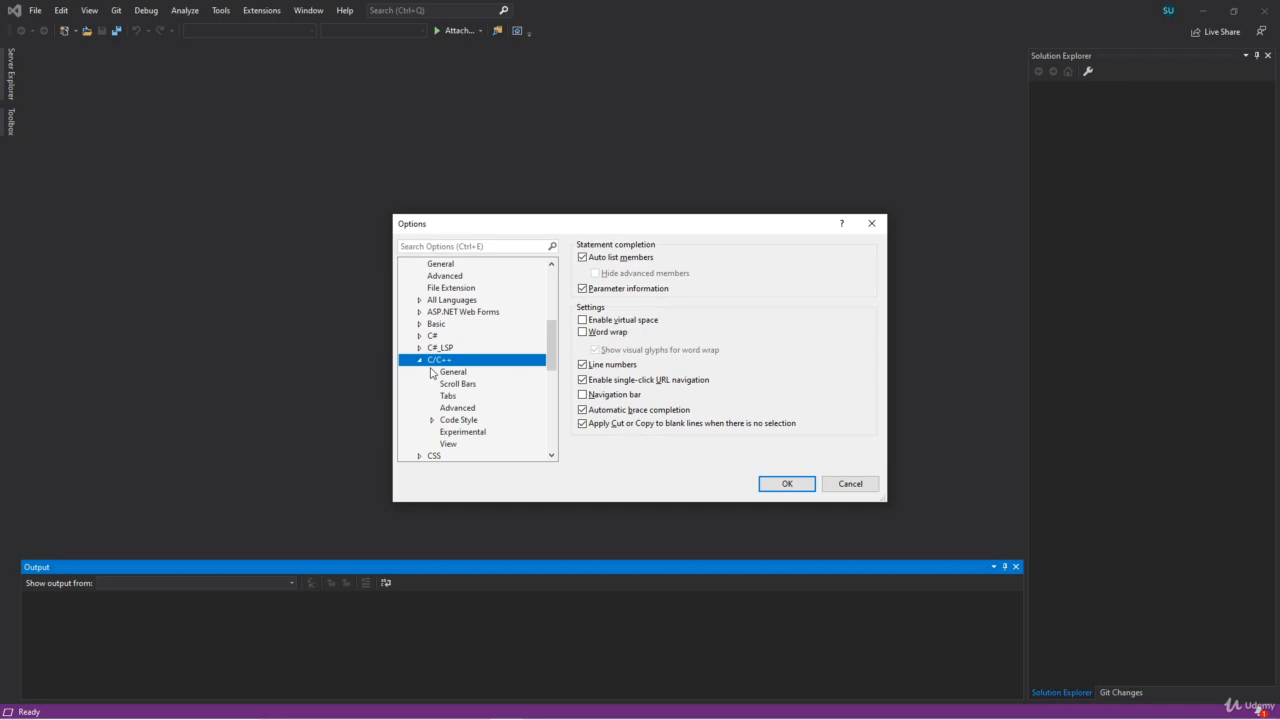
click(449, 443)
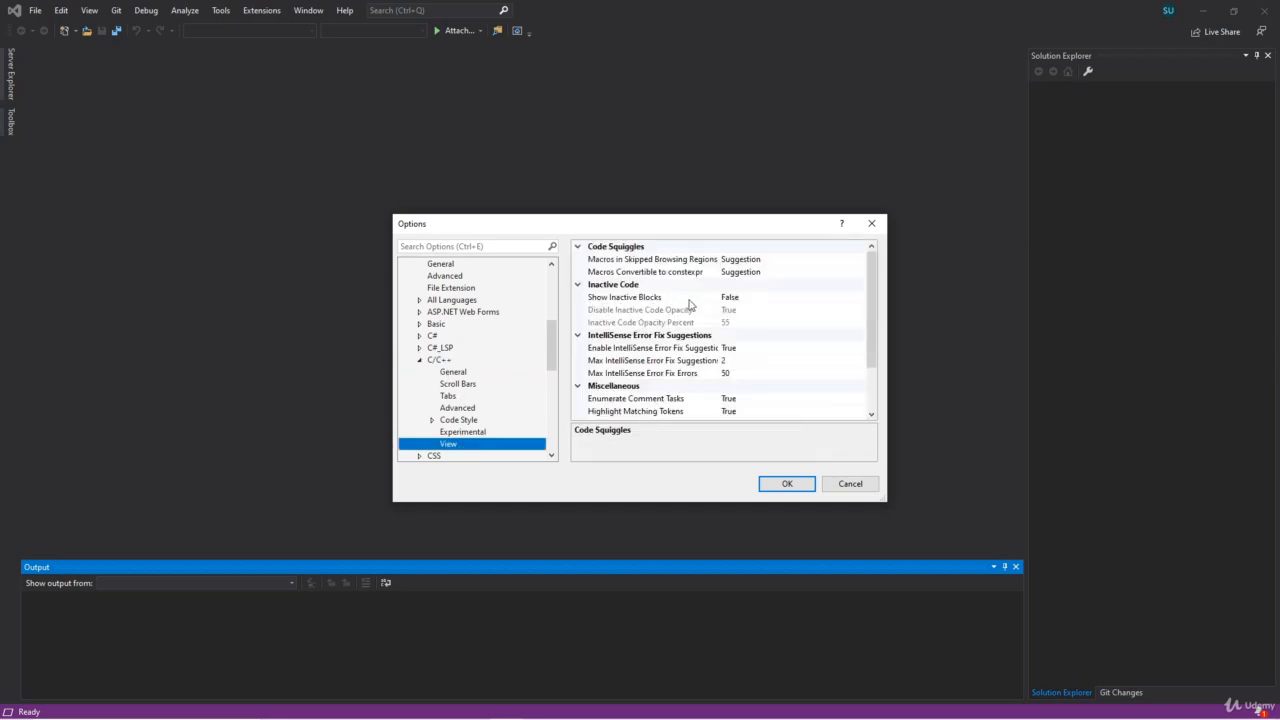
click(743, 297)
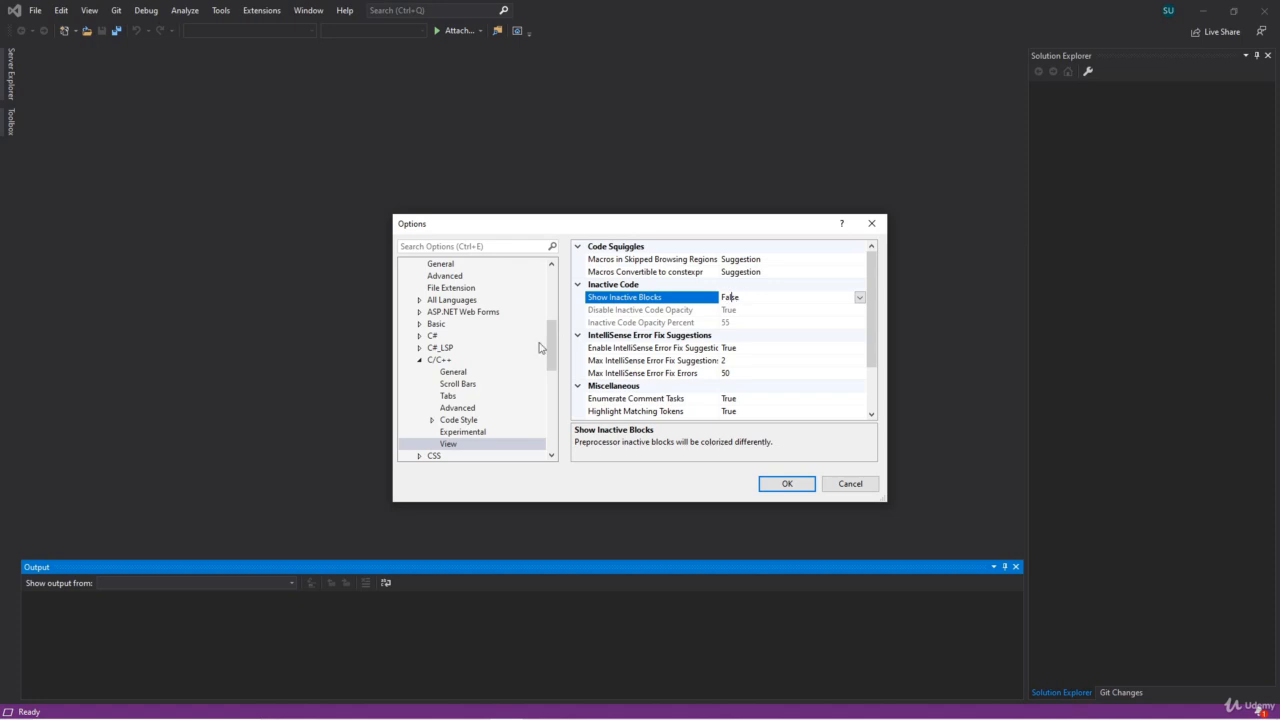
Step: Examine the Browsing/Navigation settings in the C/C++ advanced options, including Disable External Dependencies Folder
click(469, 410)
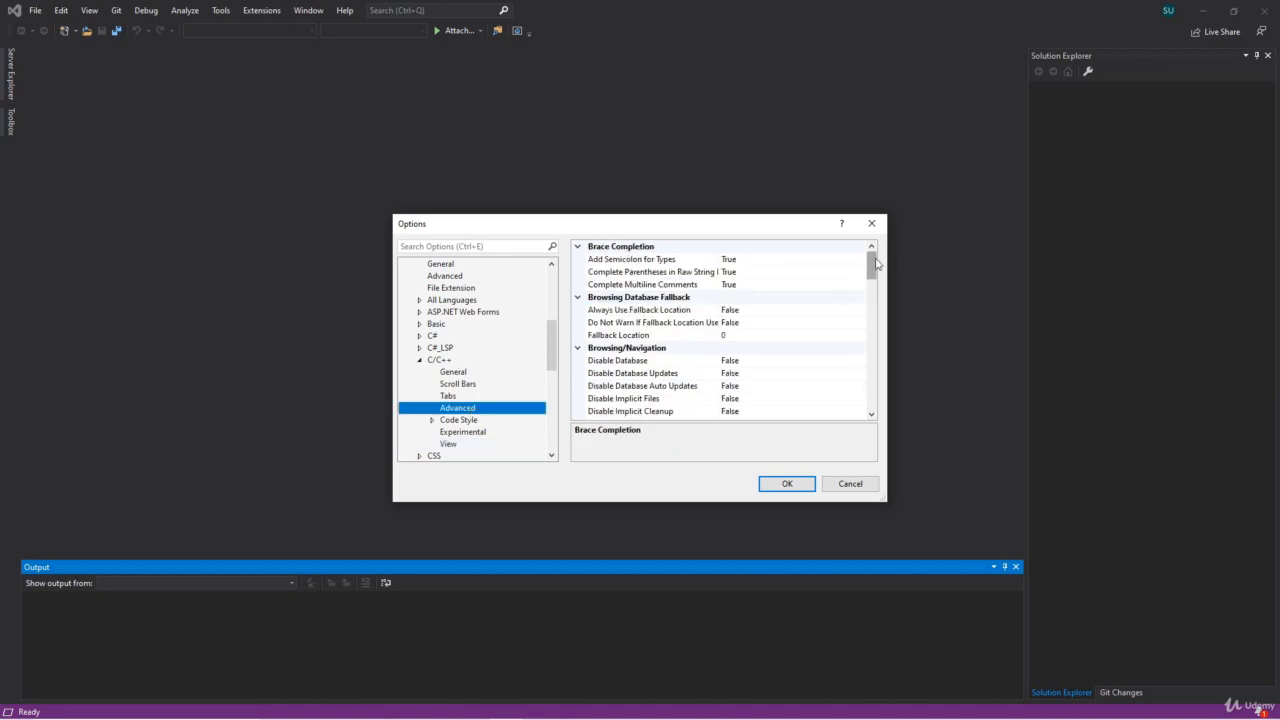
drag(876, 262, 876, 283)
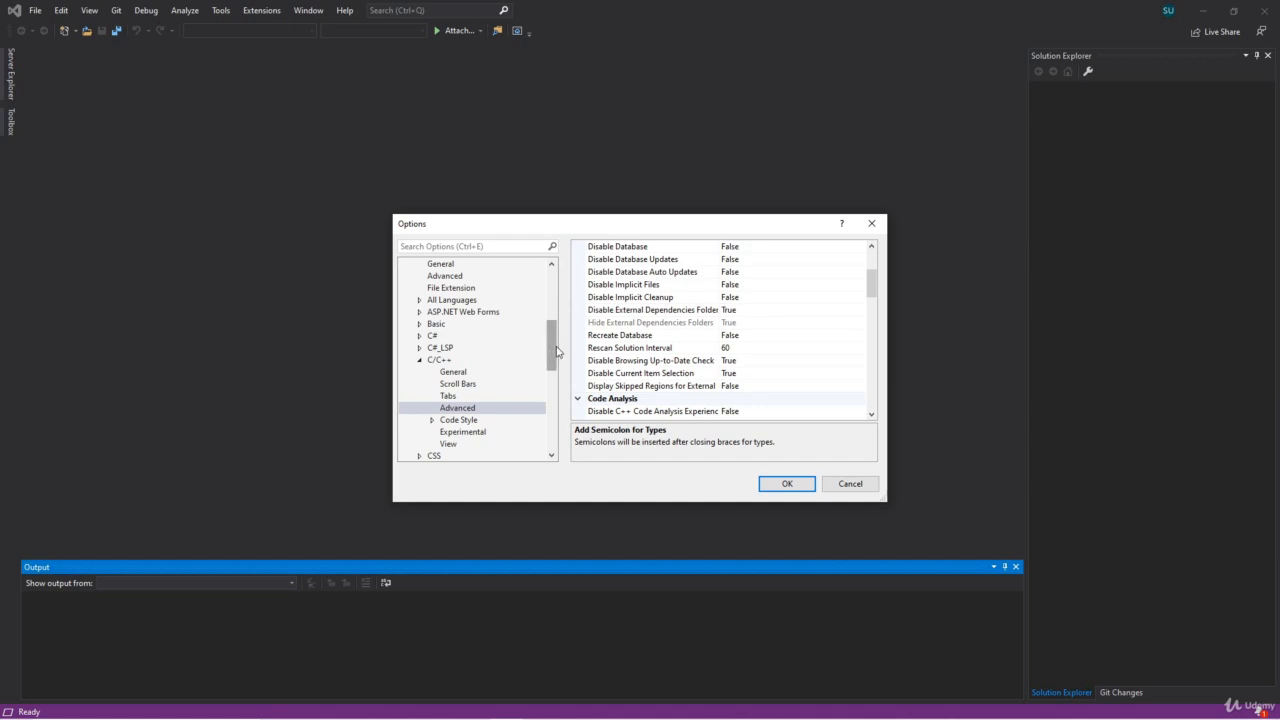
Step: Find the Edit and Continue setting in the general debugging options and accept the options with it off
drag(557, 350, 563, 284)
click(407, 276)
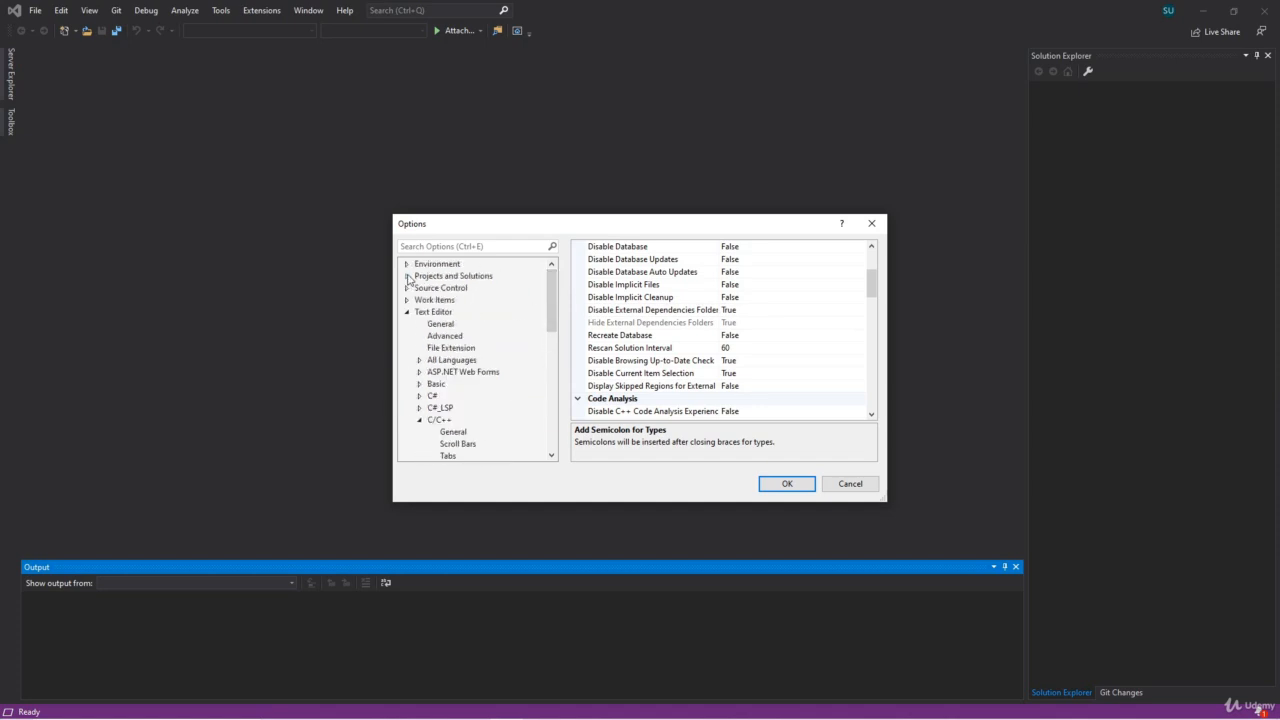
click(407, 313)
click(407, 323)
click(426, 326)
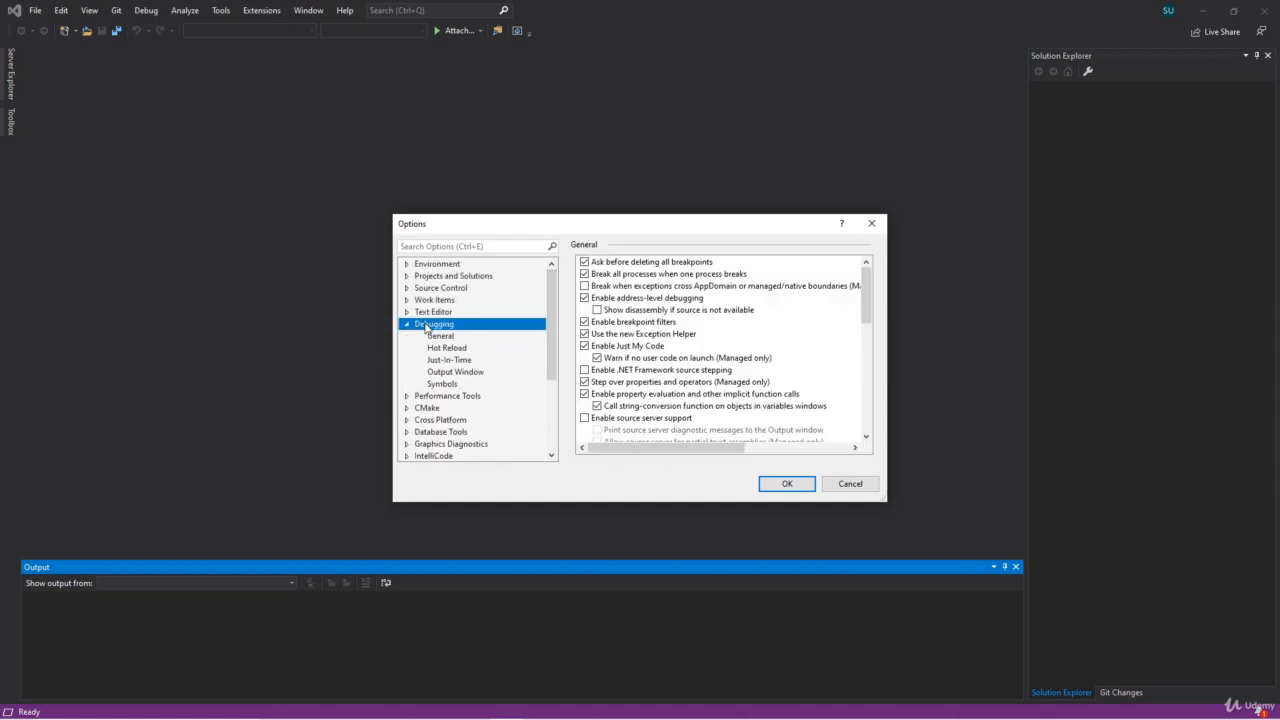
scroll(670, 375, down, 10)
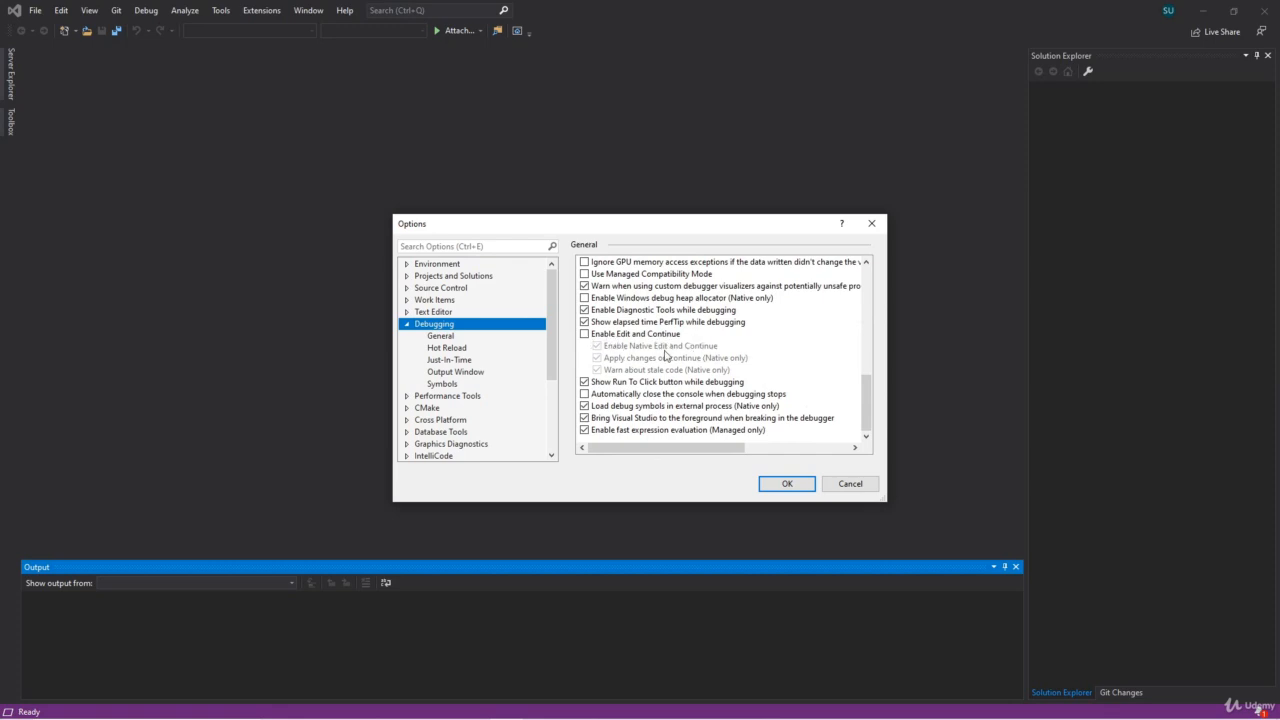
click(782, 480)
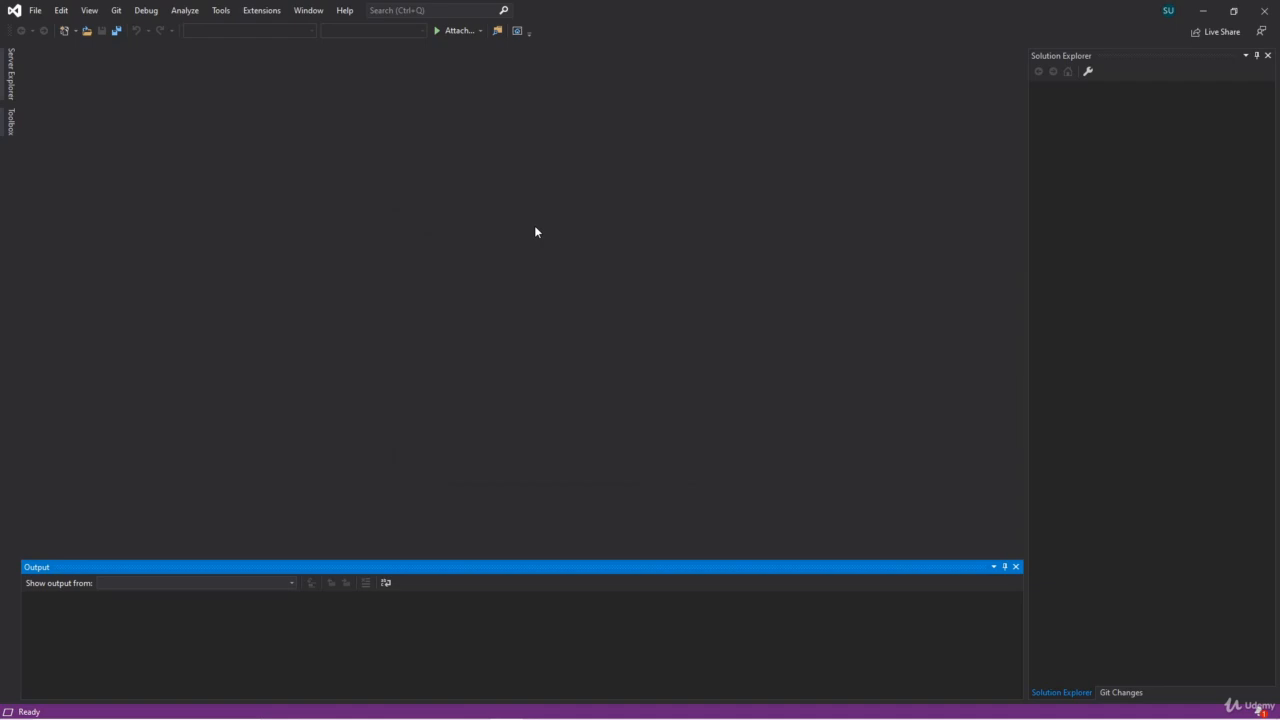
Step: Reopen the text editor's C/C++ options and accept them with Line numbers on
click(227, 10)
click(114, 236)
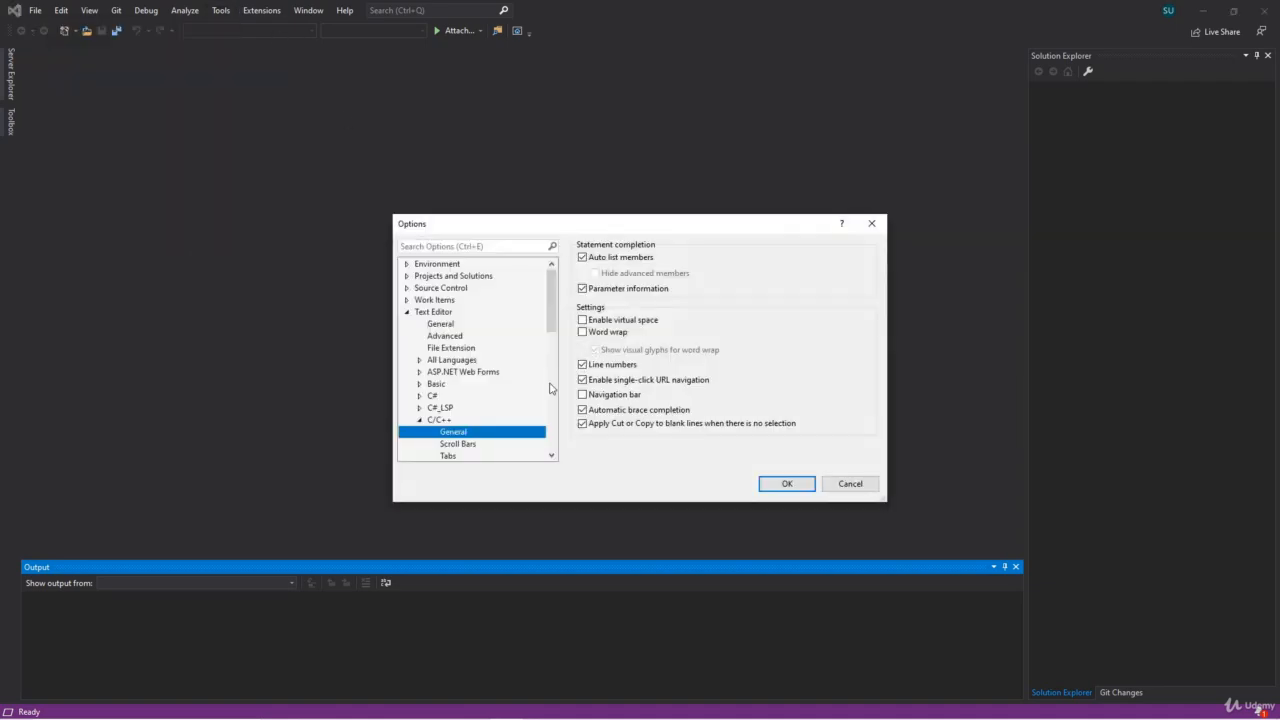
click(457, 420)
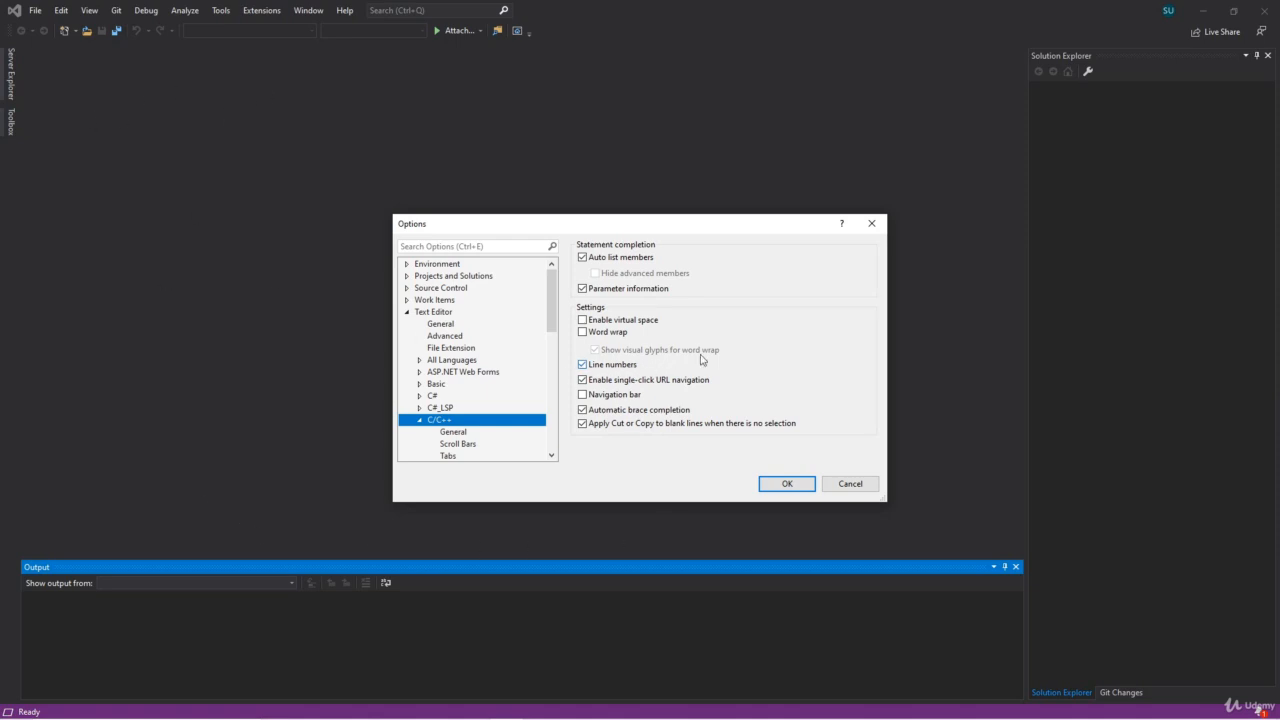
click(793, 484)
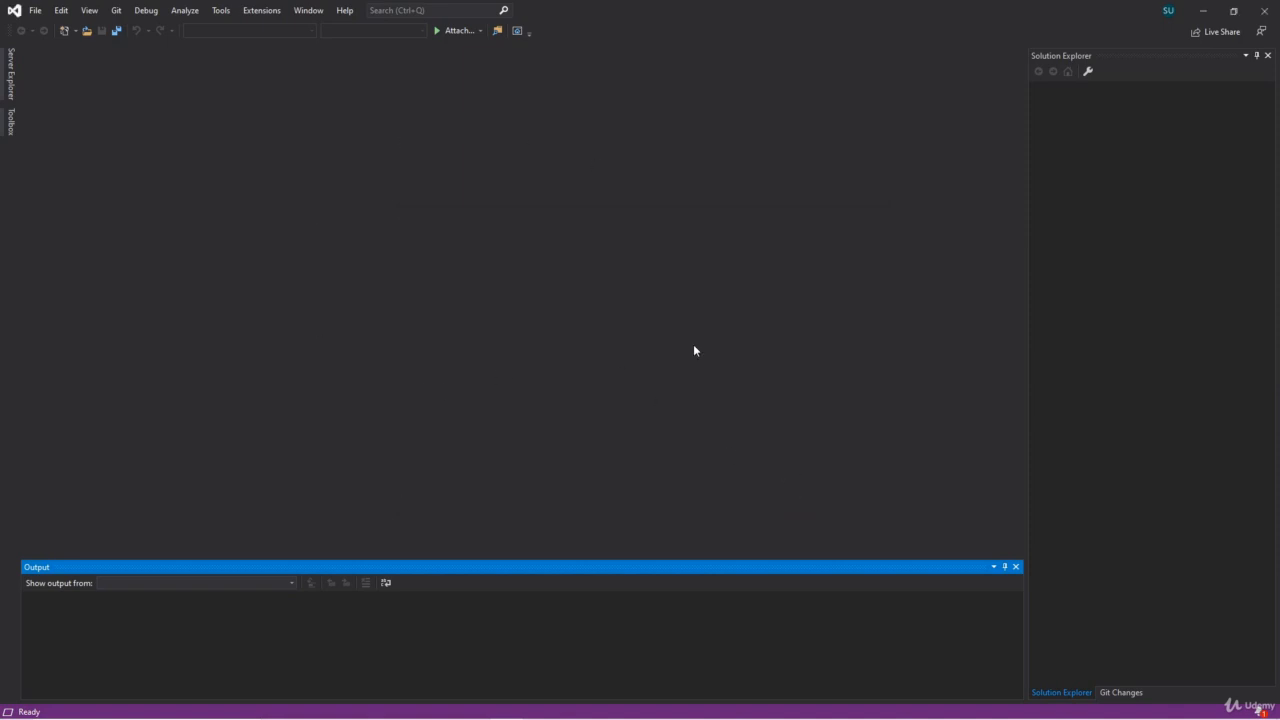